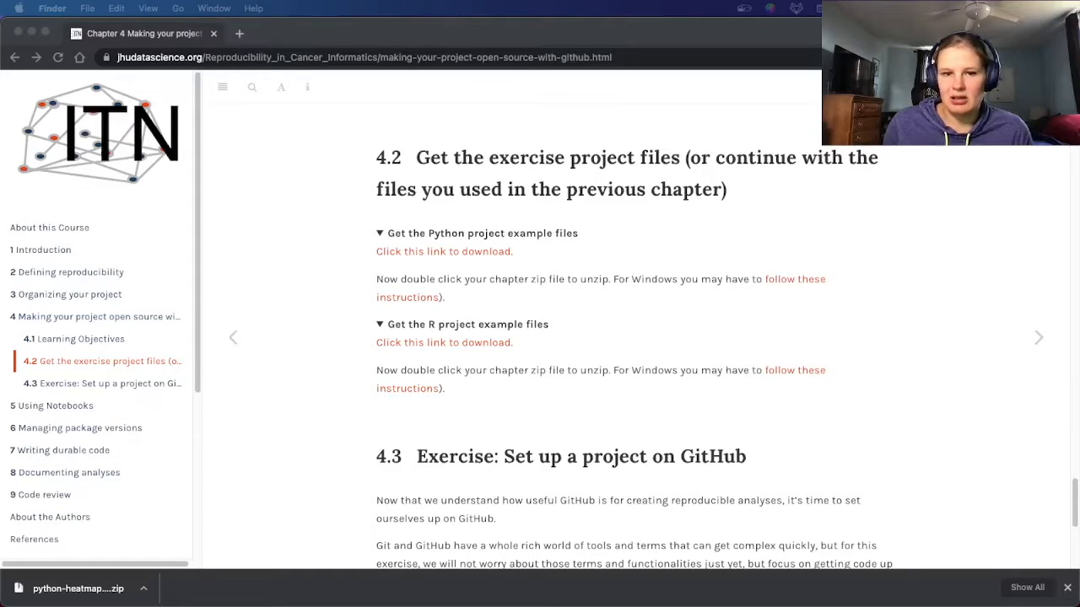
Open GitHub's main page in a new browser tab from the link in exercise section 4.3, and switch to it.
drag(0, 118, 0, 114)
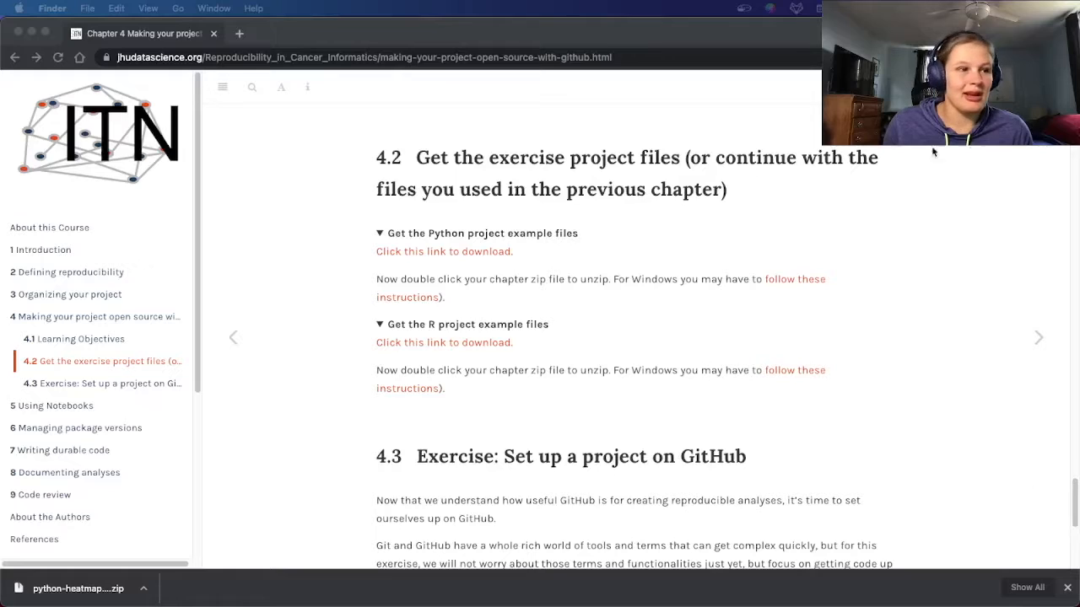
scroll(563, 424, down, 8)
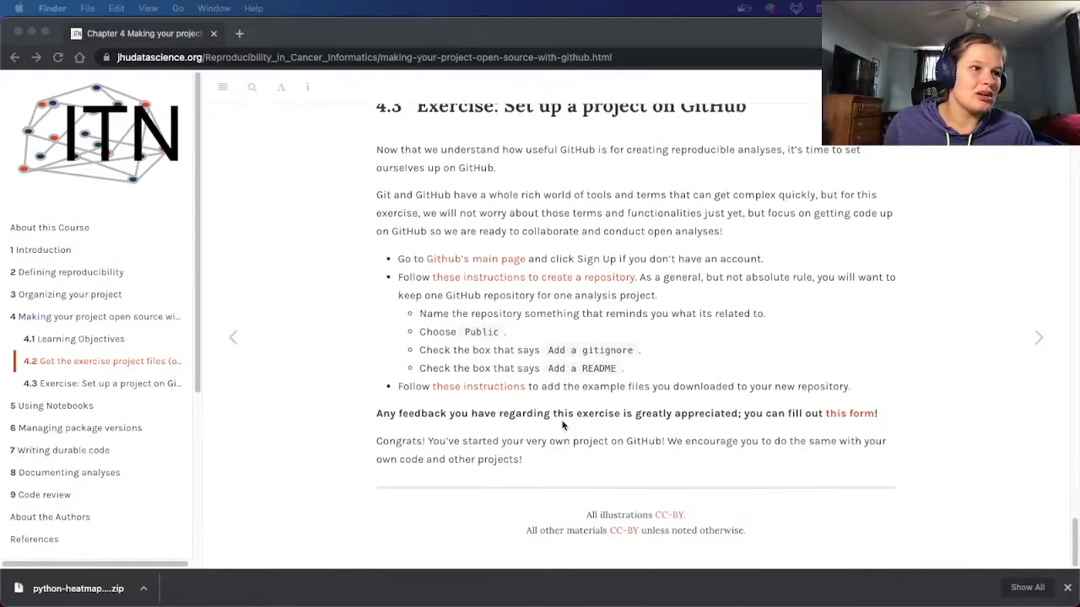
click(502, 243)
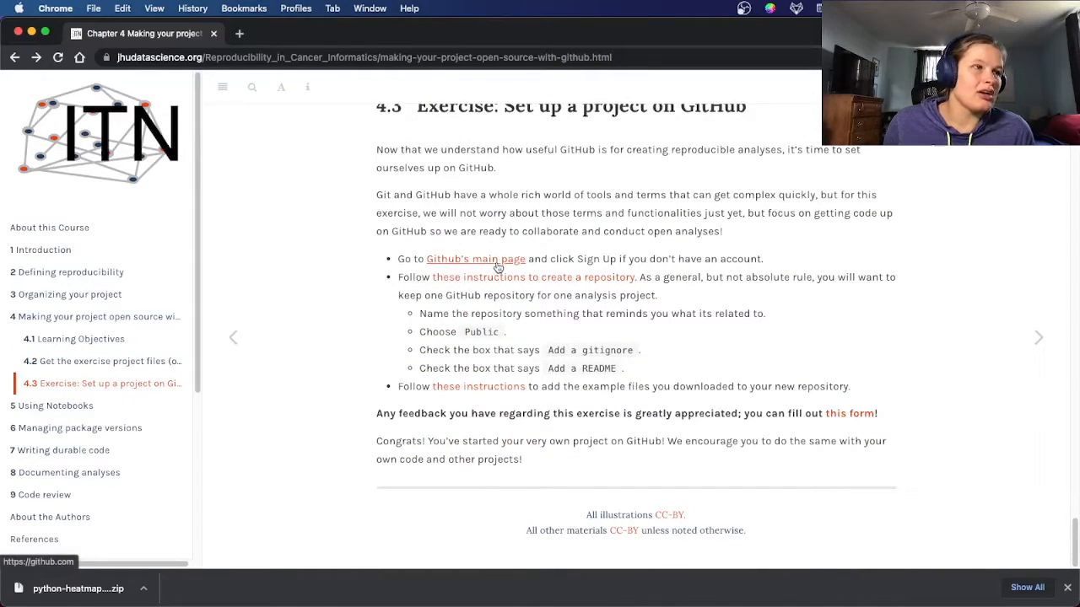
right_click(497, 266)
click(511, 269)
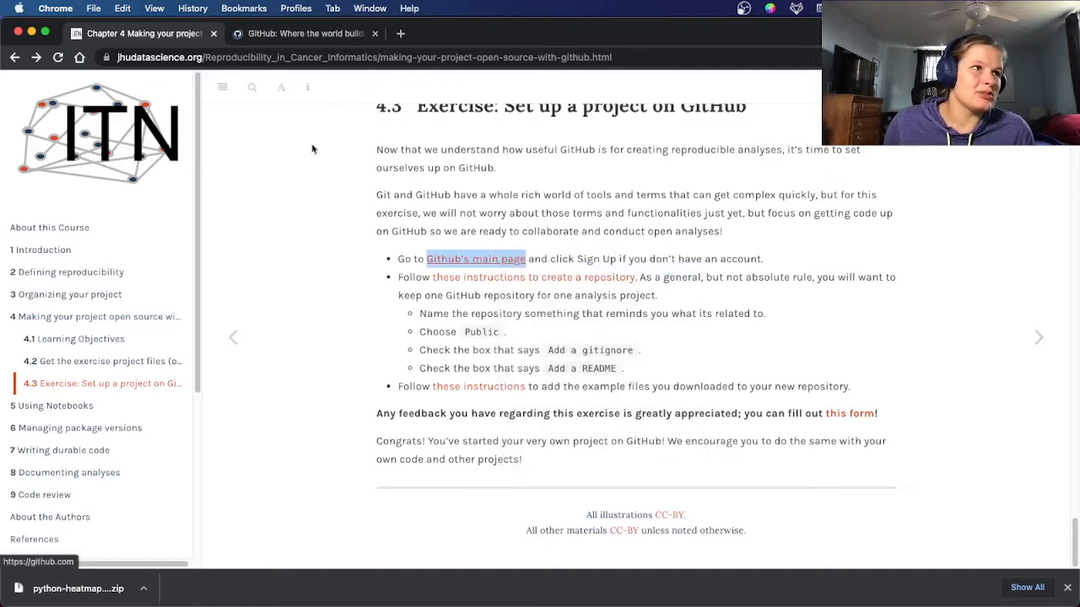
click(290, 34)
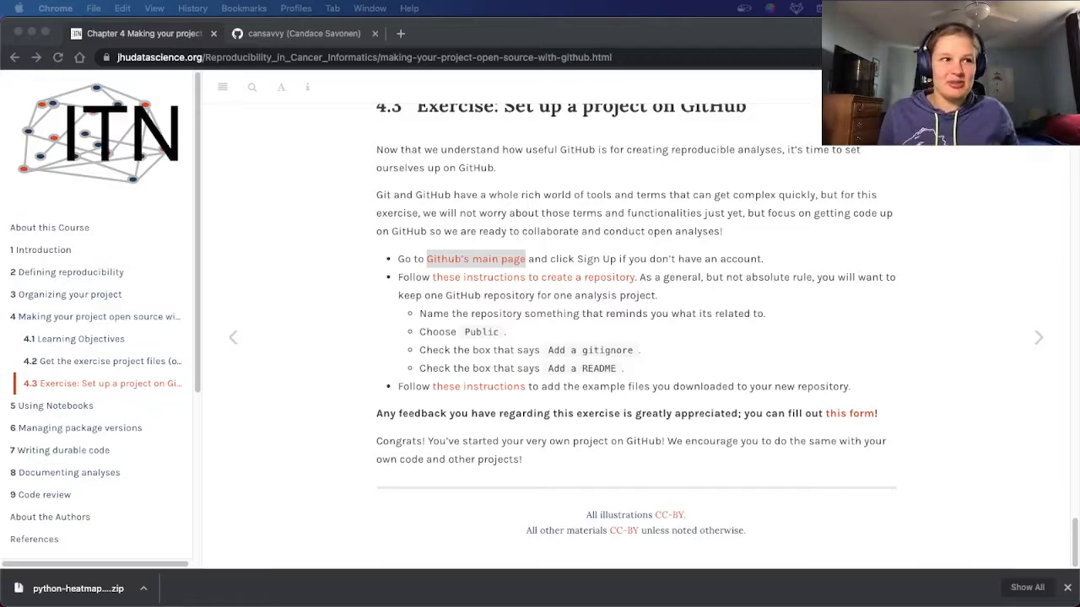
Open the exercise's linked instructions for creating a repository in a new browser tab and read the first web browser steps.
click(570, 264)
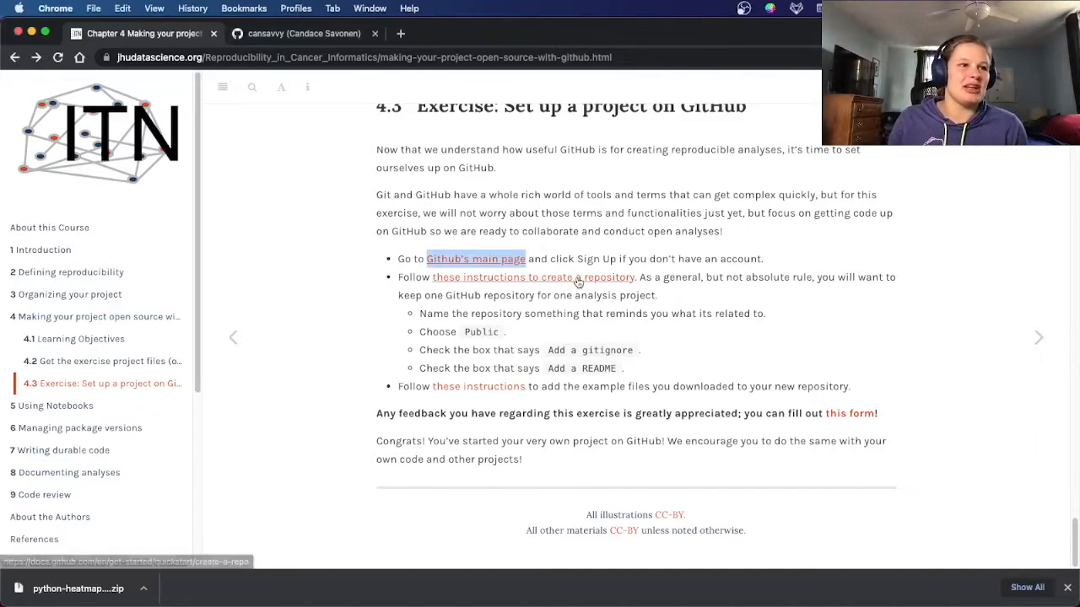
right_click(577, 282)
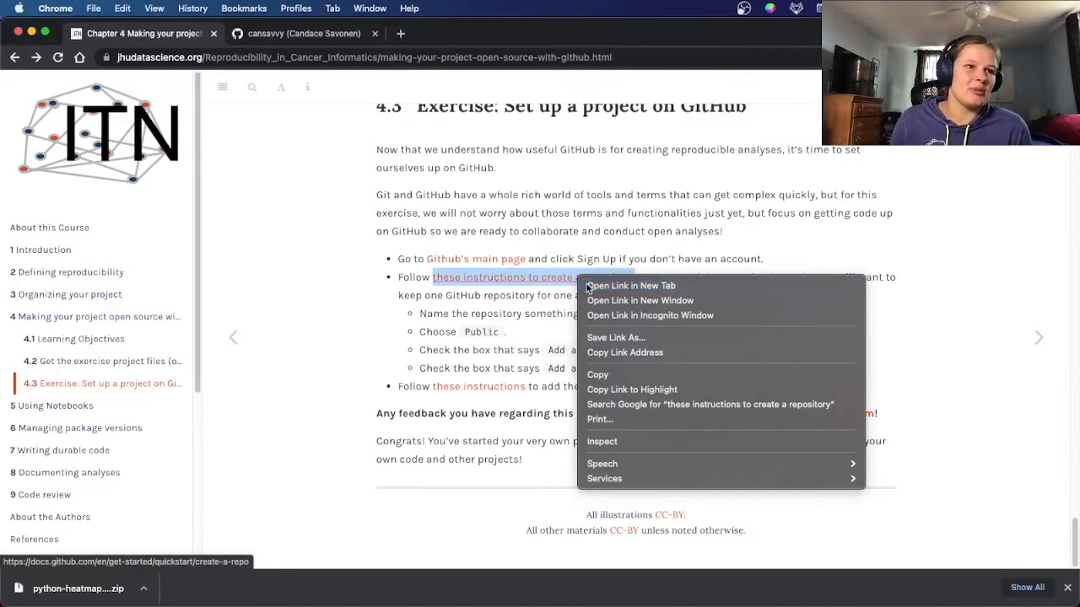
click(587, 285)
click(451, 36)
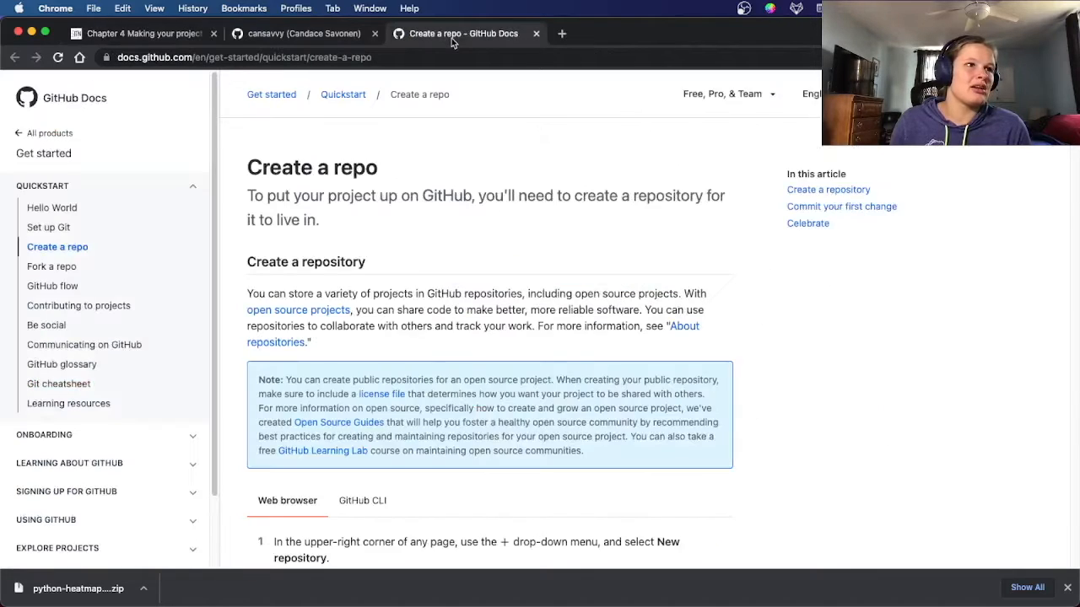
scroll(402, 266, down, 1)
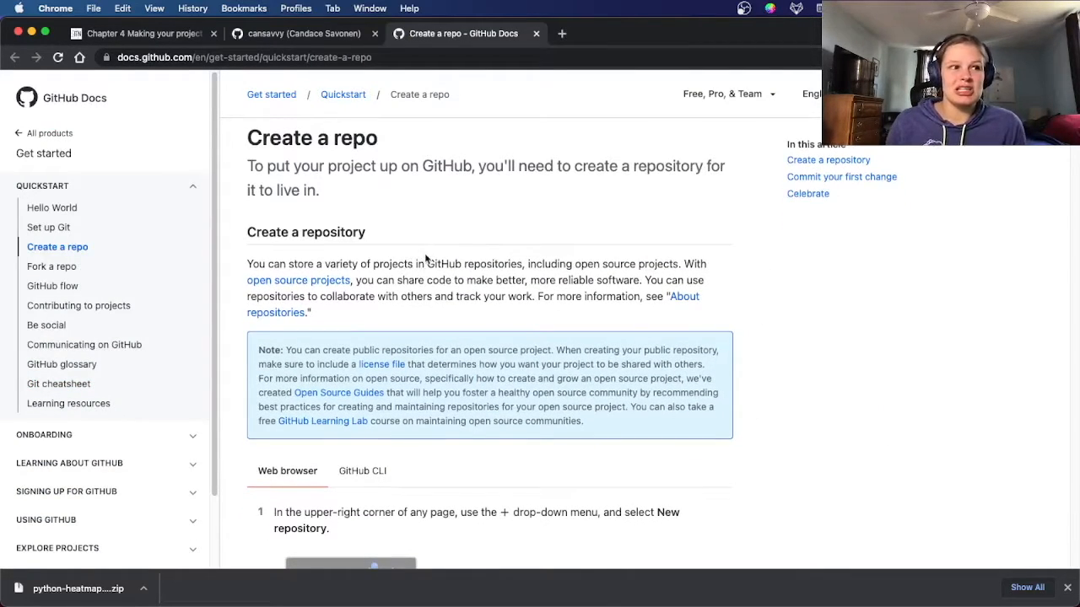
scroll(425, 260, down, 4)
scroll(425, 260, down, 1)
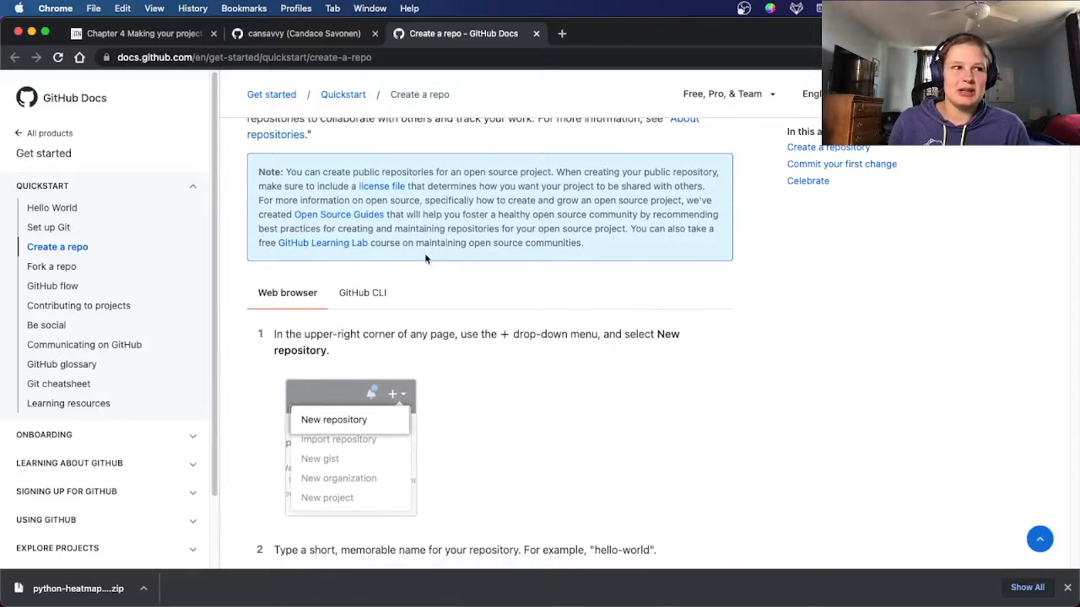
scroll(431, 257, down, 6)
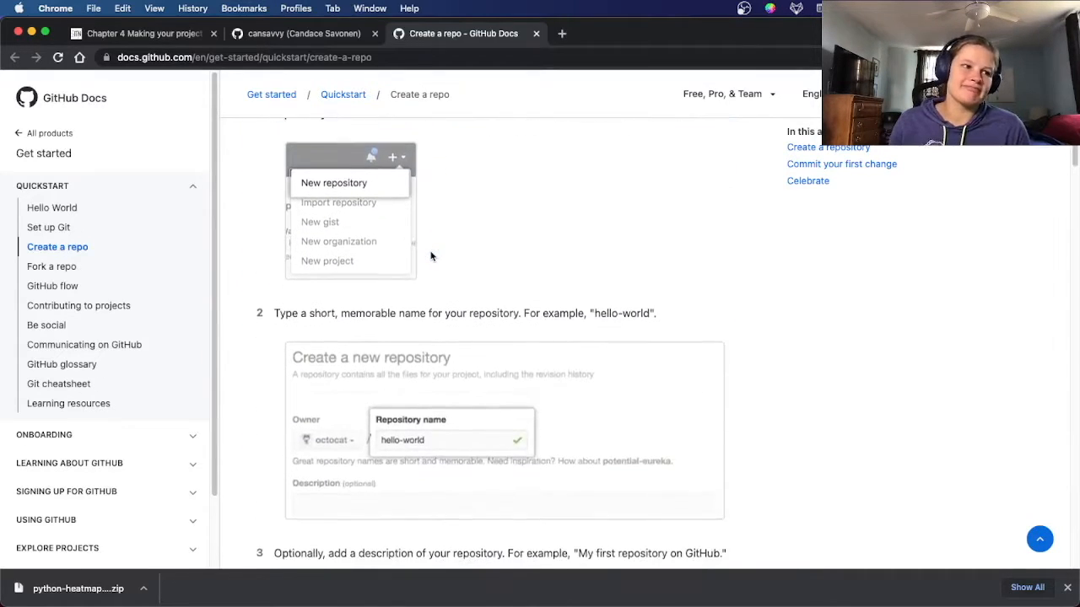
scroll(430, 256, up, 1)
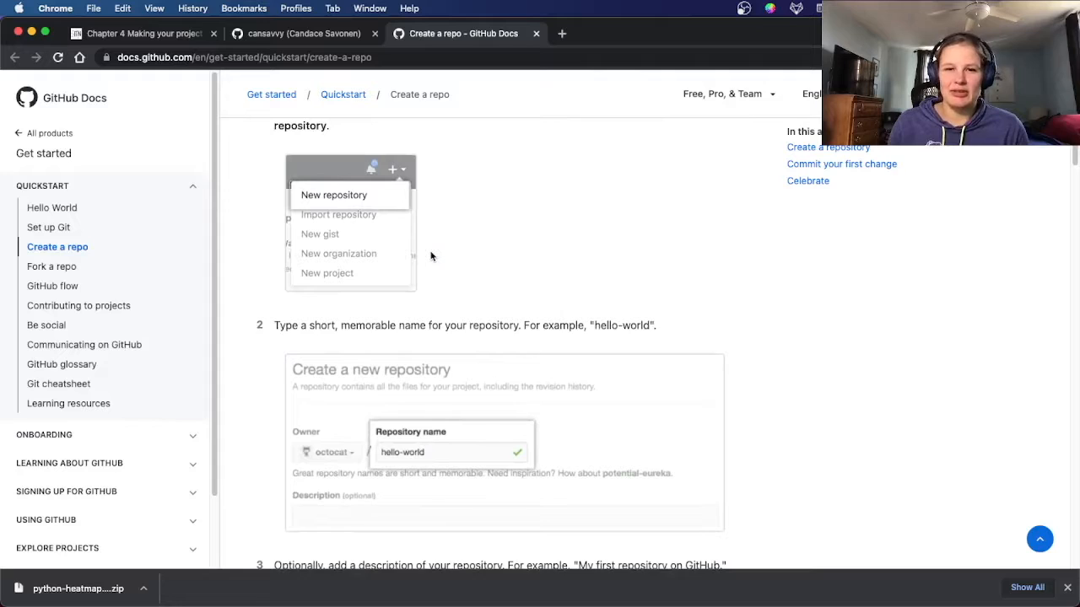
scroll(430, 257, up, 4)
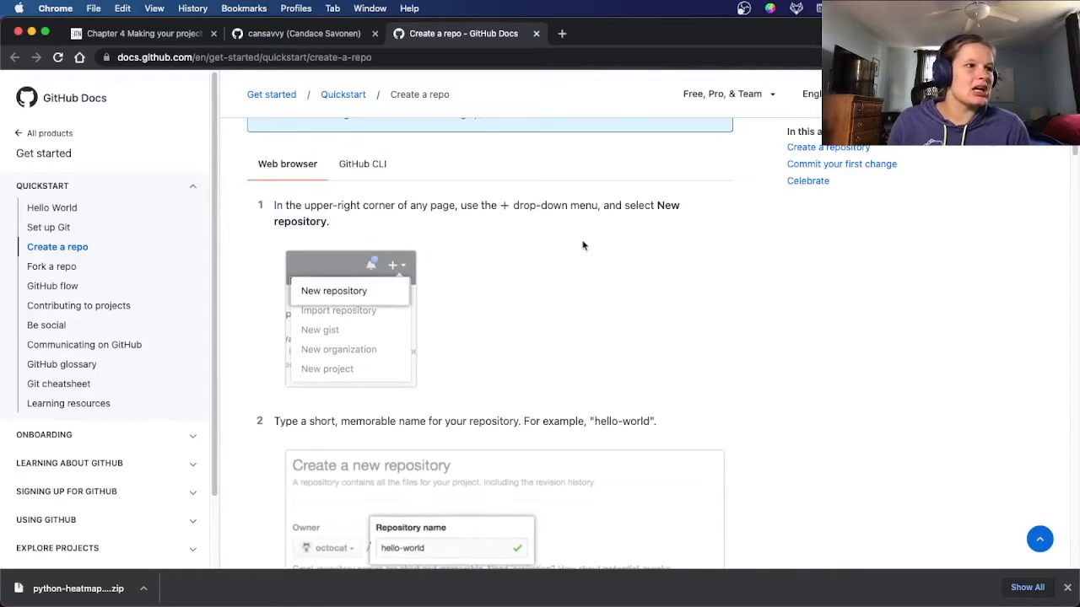
Go to the GitHub account's list of repositories and start a new repository.
click(328, 35)
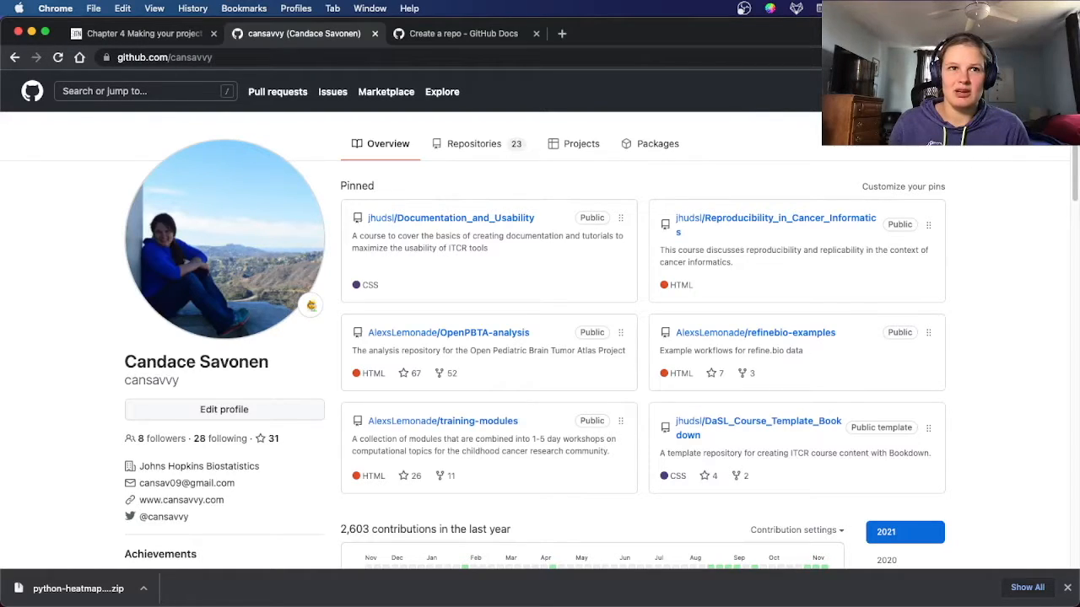
click(1037, 91)
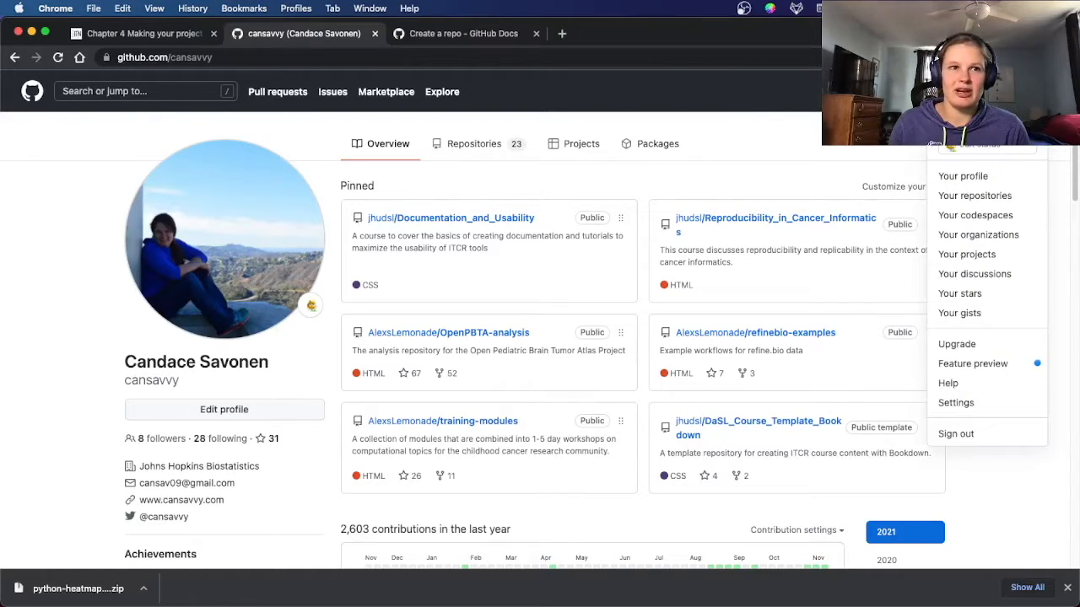
click(739, 155)
click(488, 145)
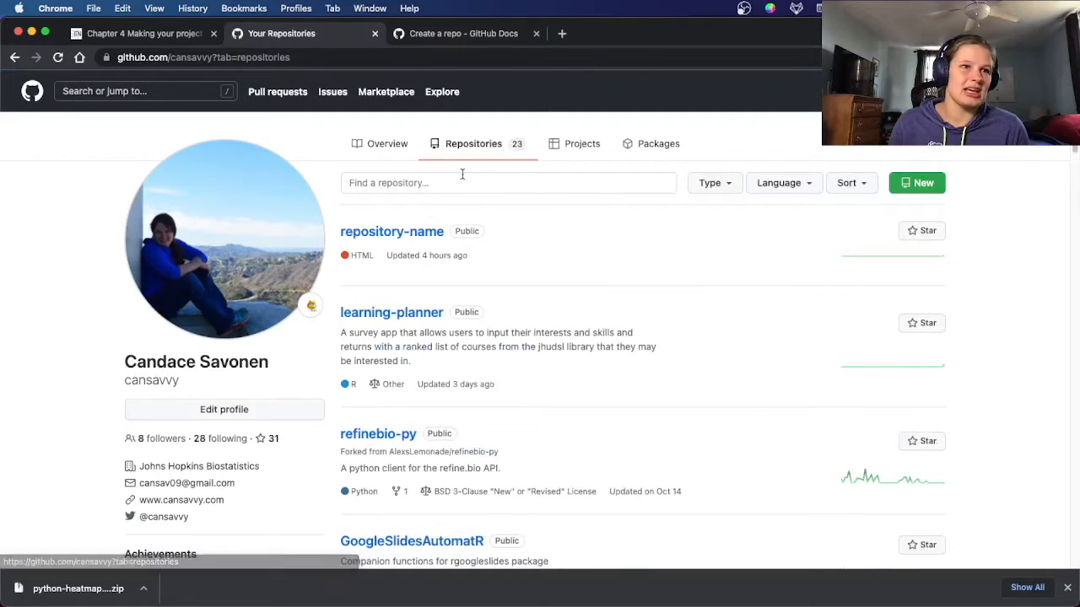
click(927, 187)
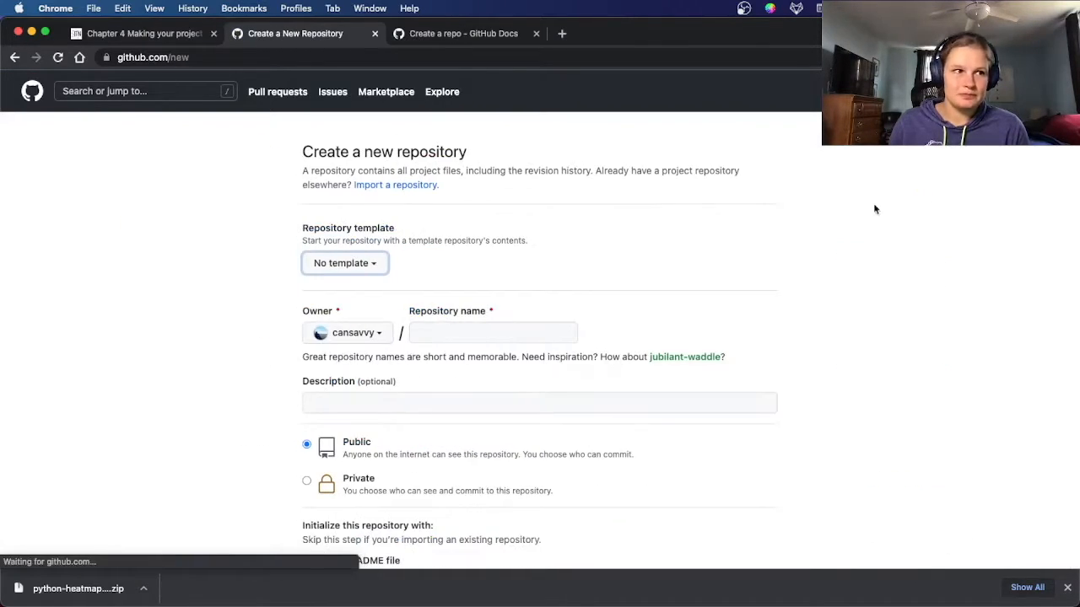
Name the new repository heatmap-python.
click(521, 332)
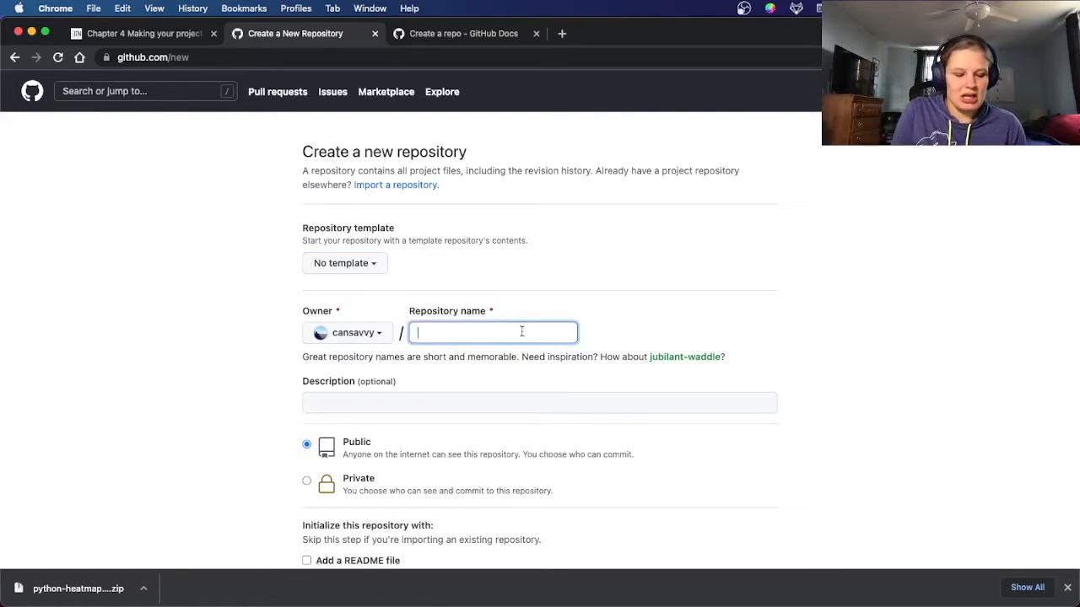
text(hea)
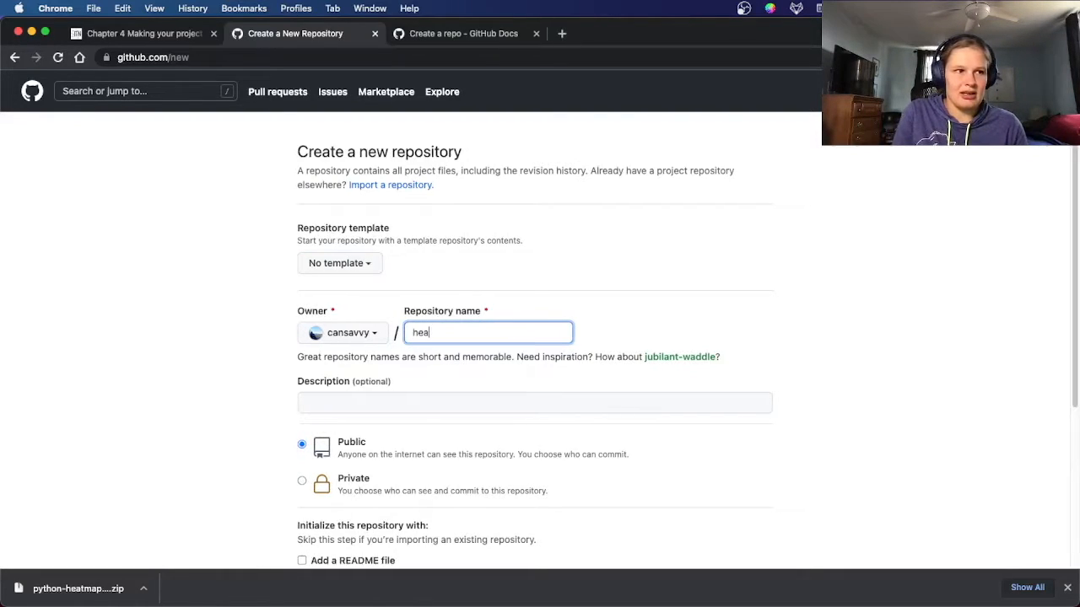
text(tmap-python)
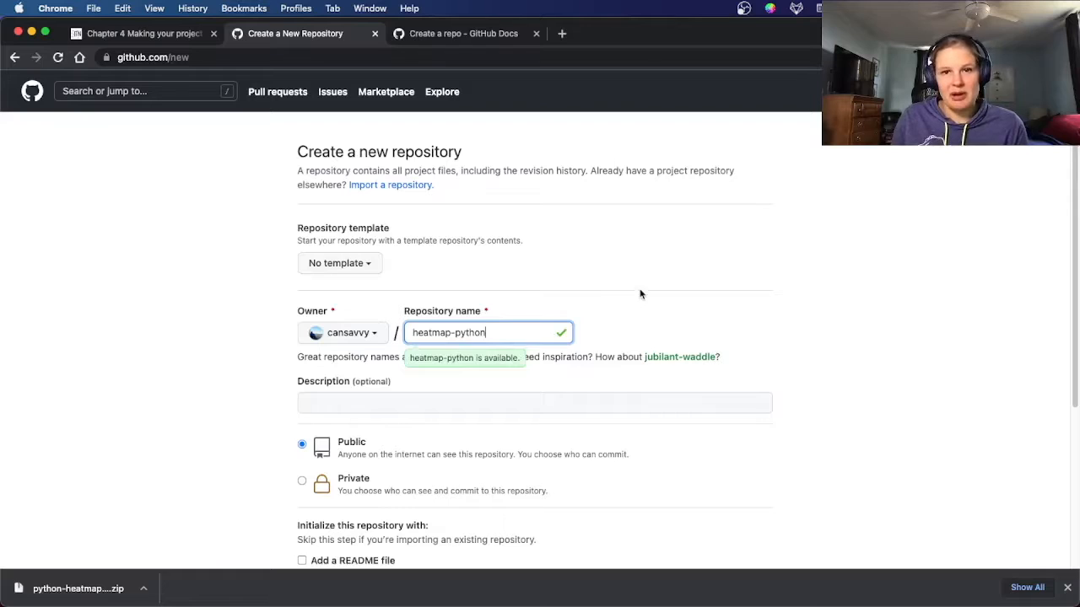
Enter the repository description "We create a heatmap with python".
click(372, 402)
scroll(371, 402, down, 3)
scroll(372, 404, down, 2)
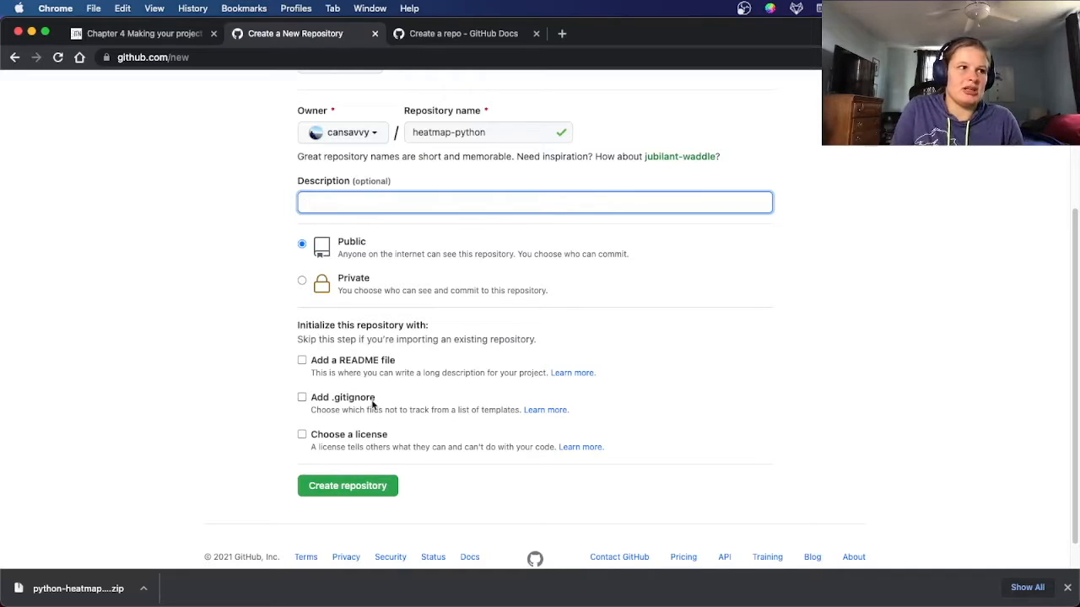
text(we creat)
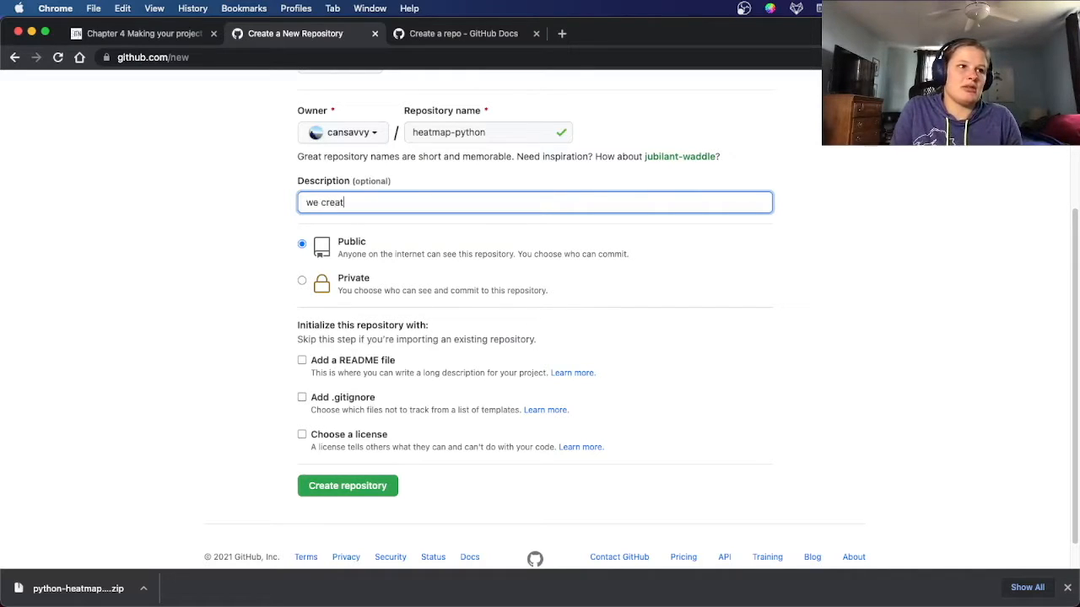
text(e a heatmpa wi)
key(BackSpace)
key(BackSpace)
key(BackSpace)
text(ap w)
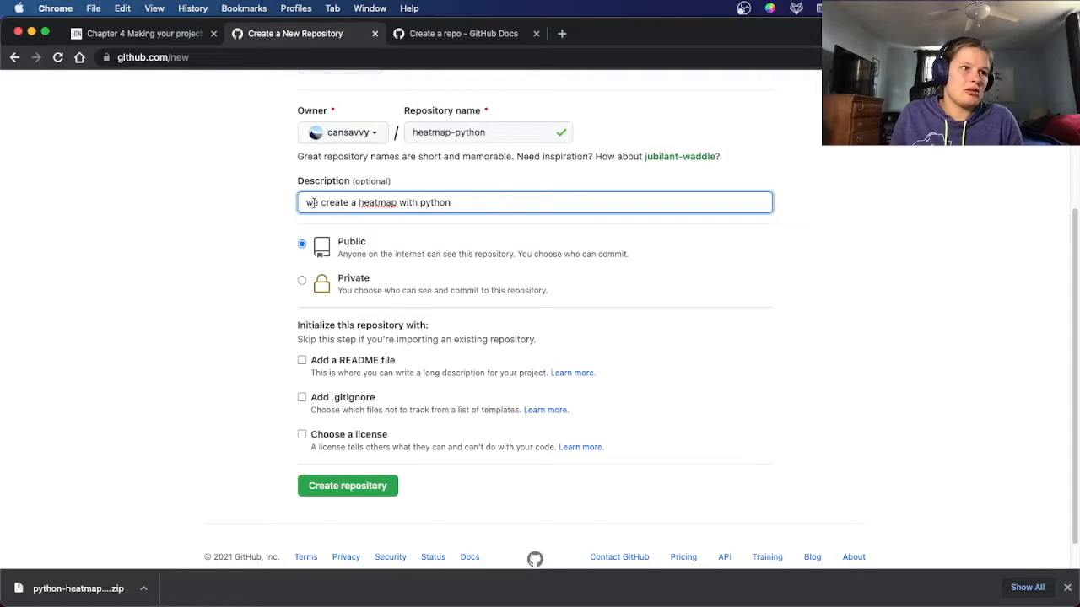
key(BackSpace)
text(W)
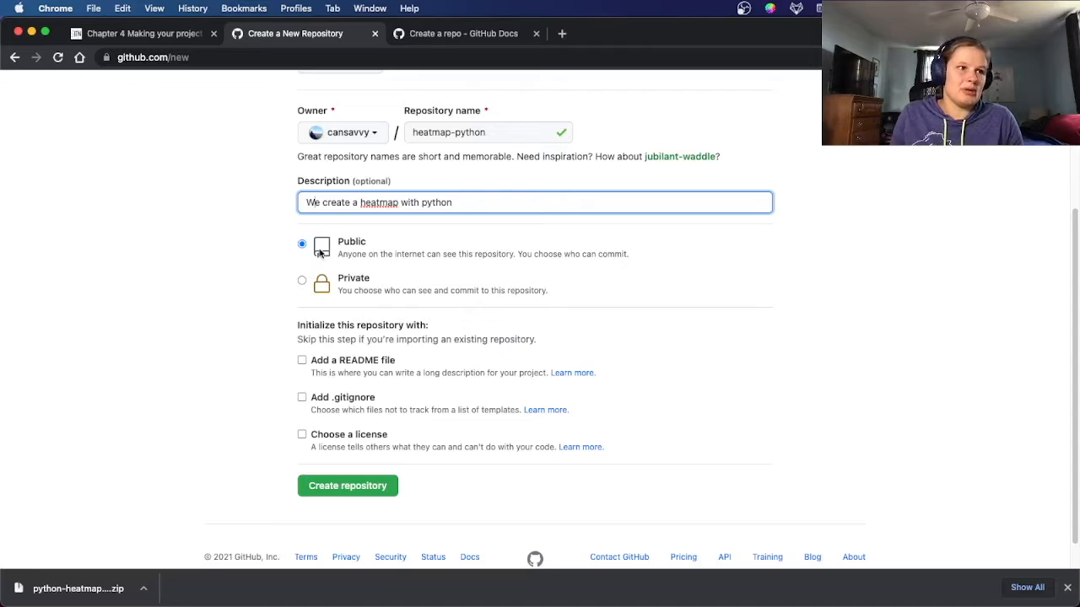
Include a README file and a .gitignore with the Python template, and create the repository.
click(302, 361)
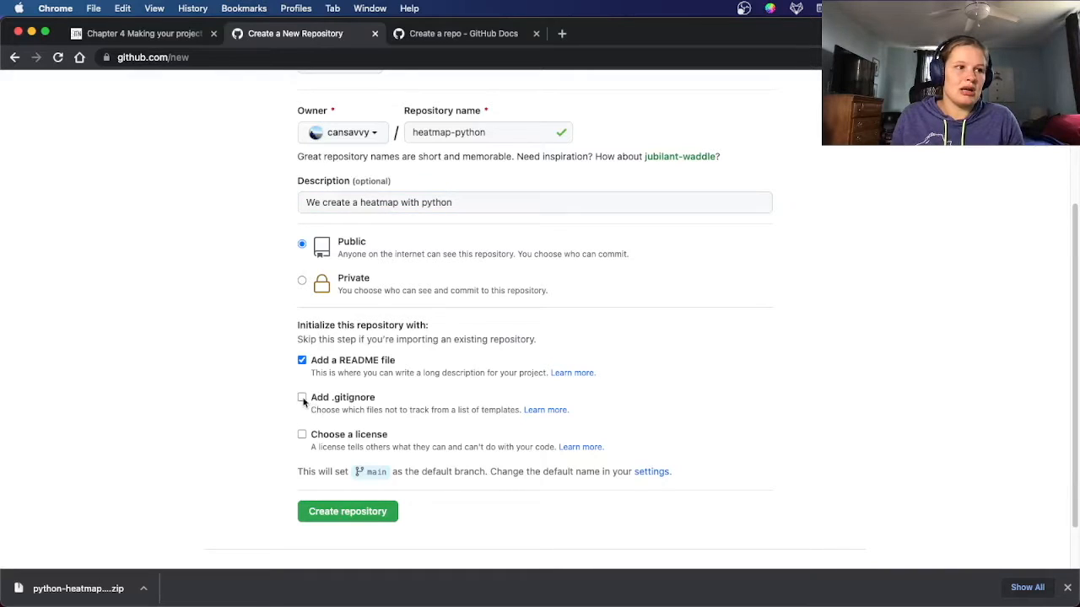
click(302, 397)
click(413, 431)
scroll(414, 434, down, 5)
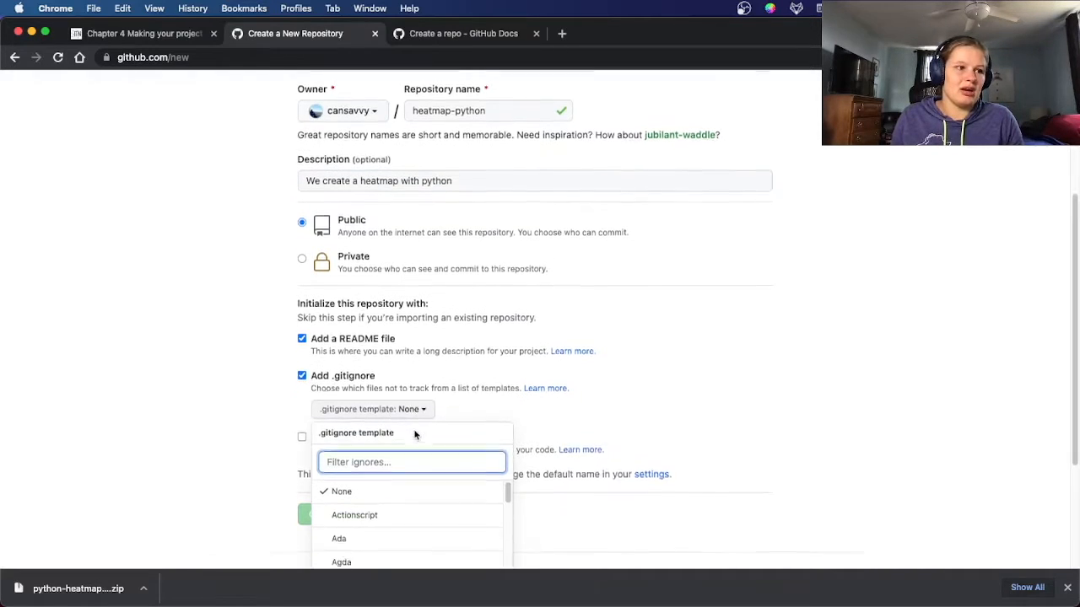
text(Python)
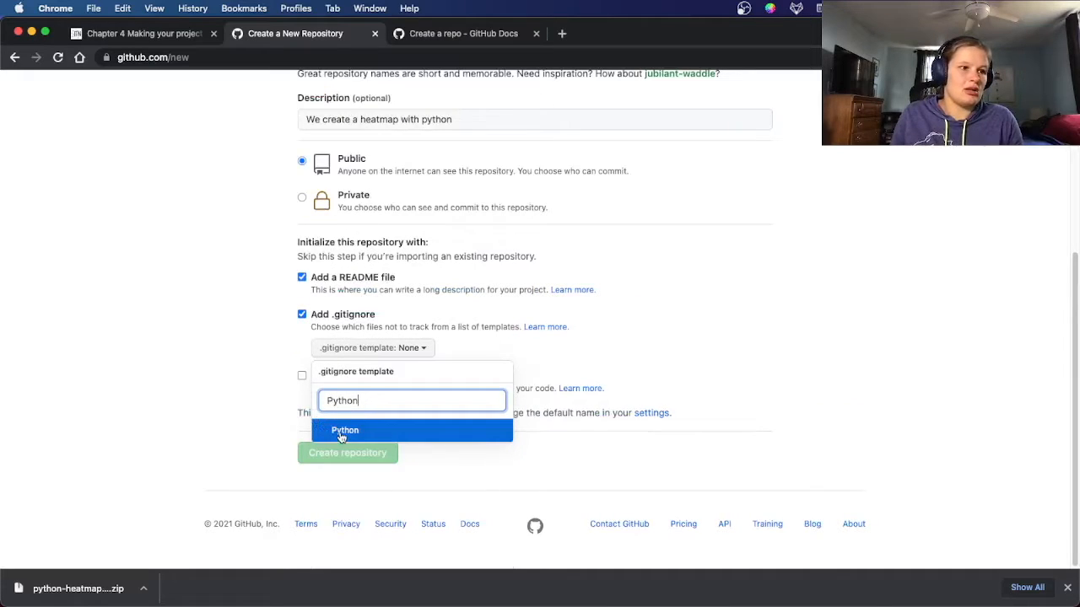
click(341, 434)
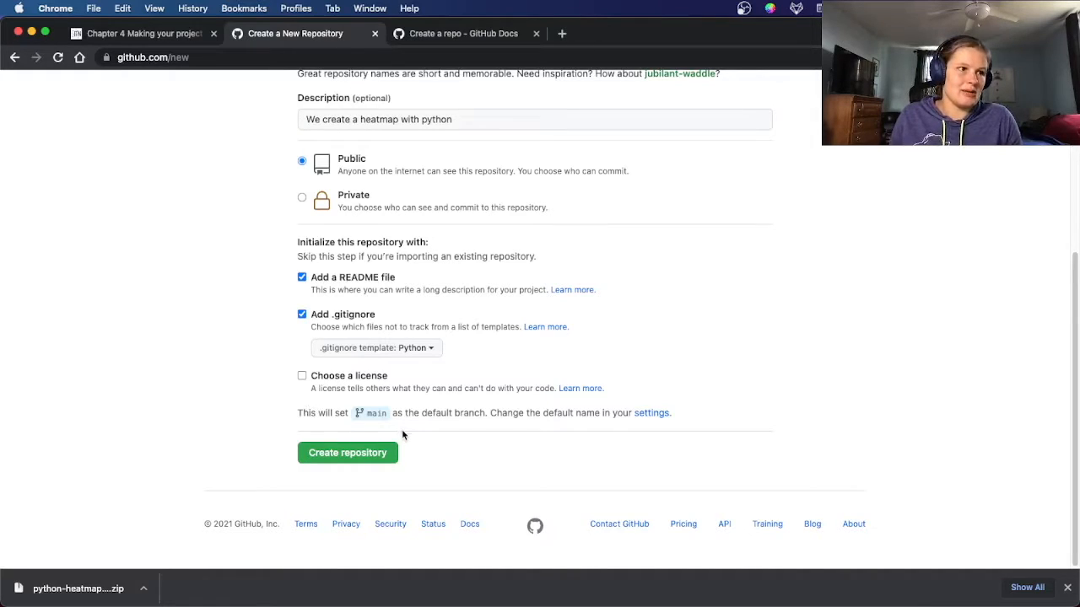
click(324, 454)
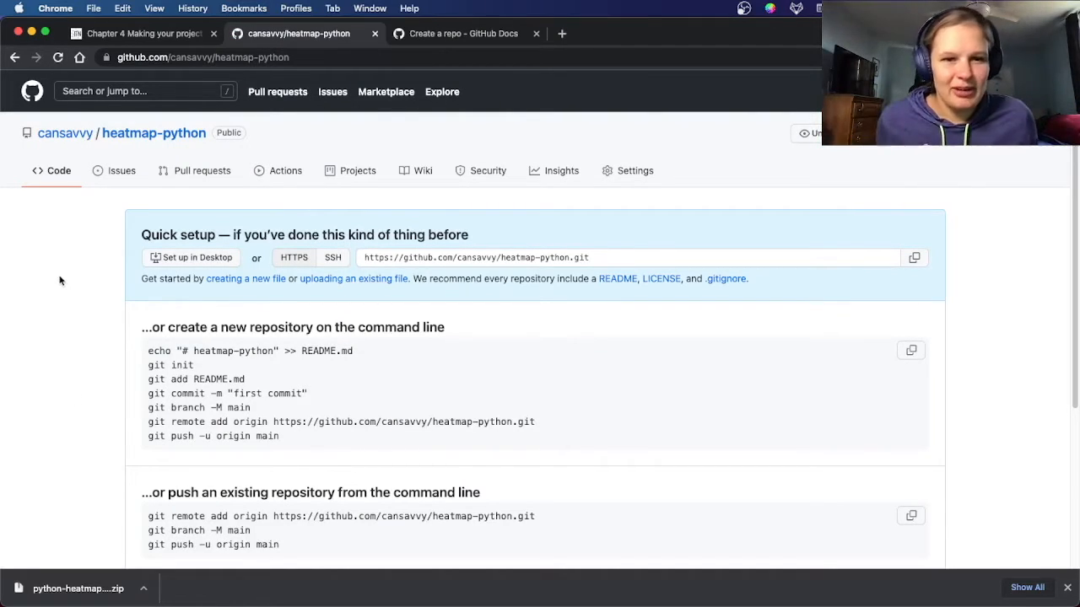
Open the exercise's linked instructions for adding files to a repository in a new browser tab, view them, and close that tab.
click(169, 33)
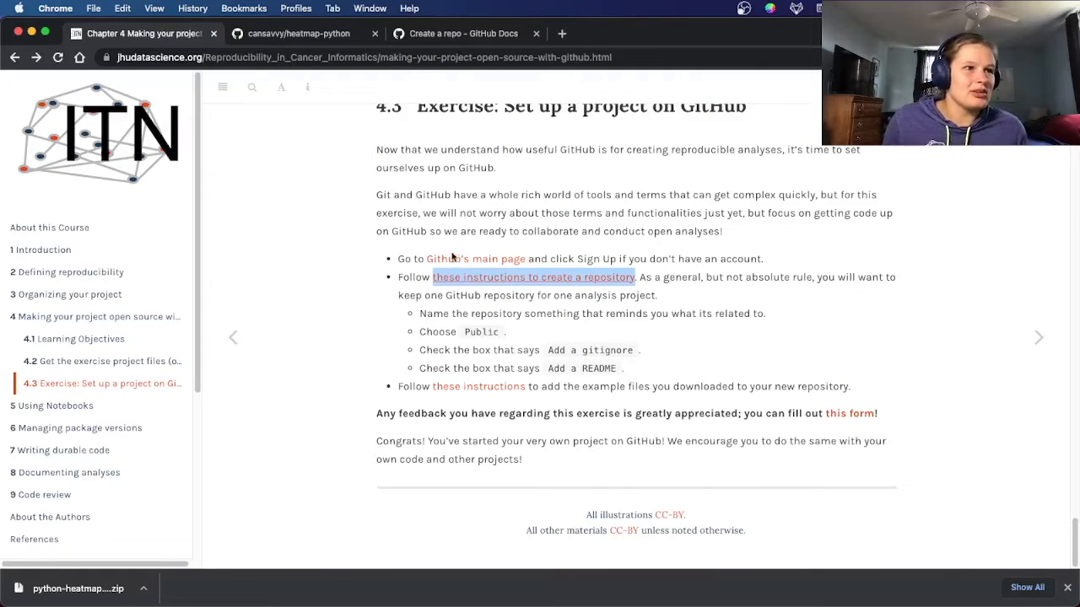
right_click(488, 394)
click(519, 395)
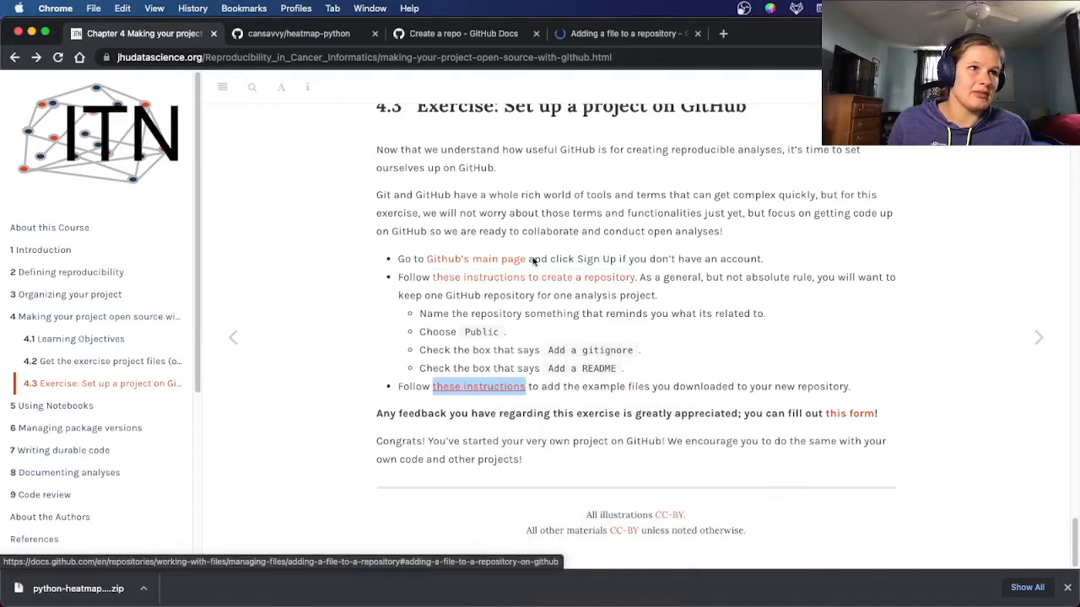
click(631, 37)
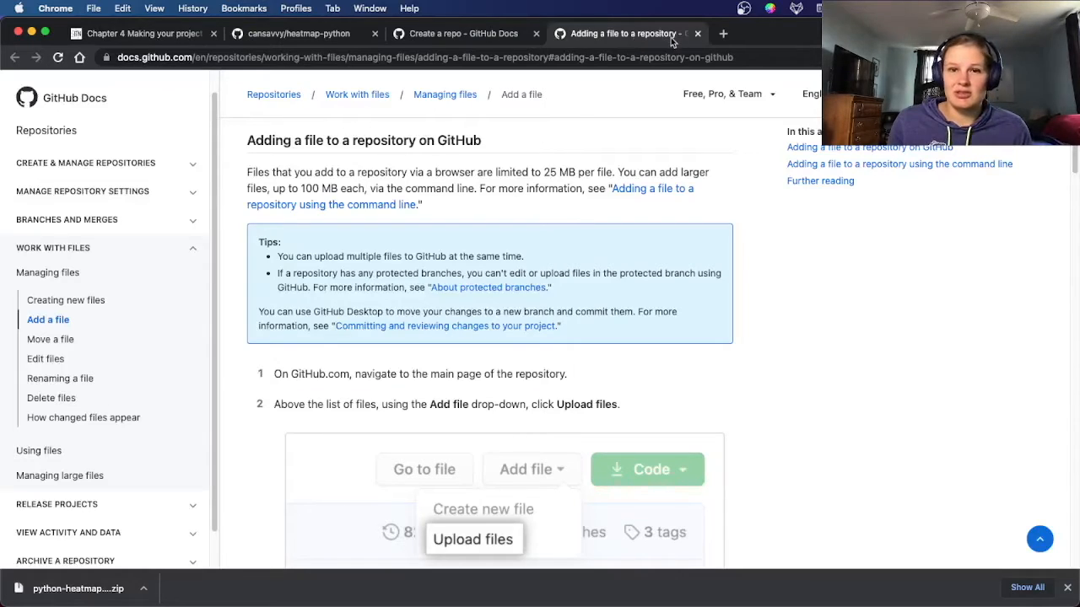
click(696, 34)
Return to the heatmap-python repository page and look over its quick setup options.
click(329, 34)
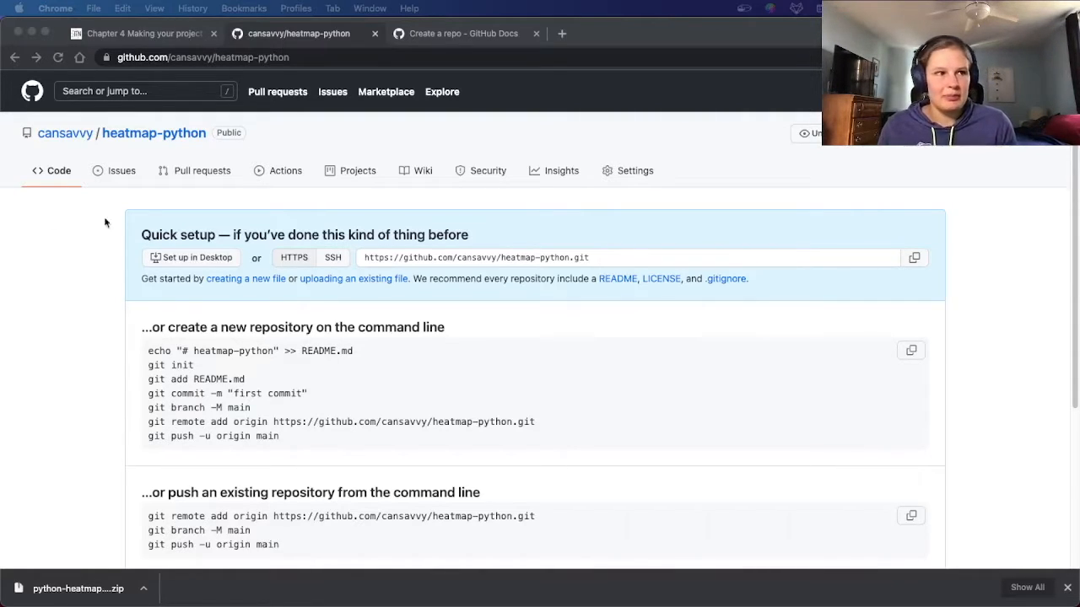
click(59, 308)
scroll(68, 311, down, 5)
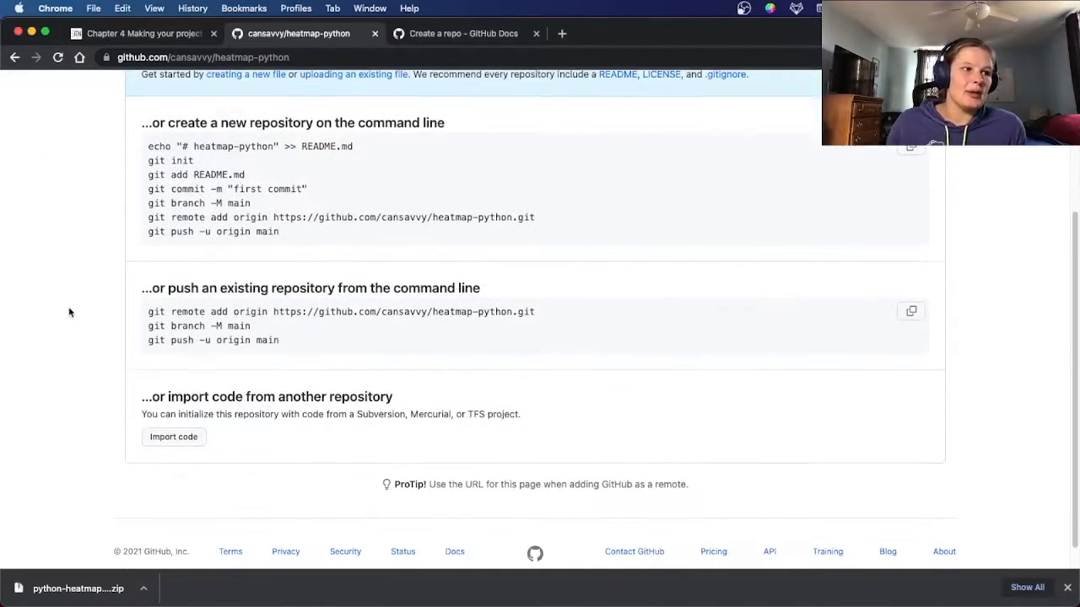
scroll(69, 312, up, 3)
scroll(70, 312, down, 1)
scroll(69, 312, up, 3)
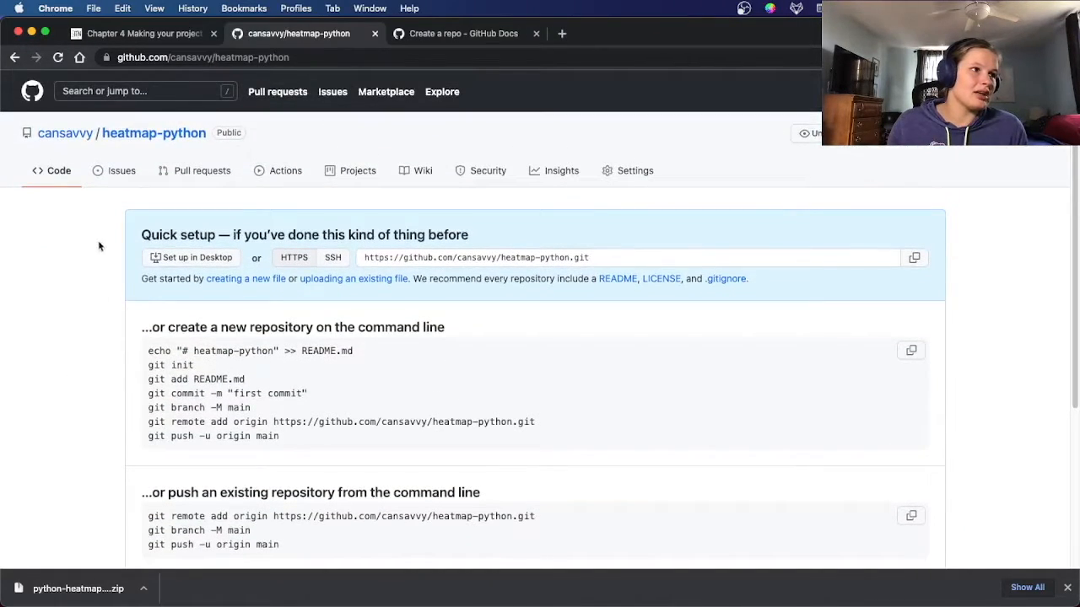
Open the heatmap-python repository's file overview and start uploading files to it.
click(60, 176)
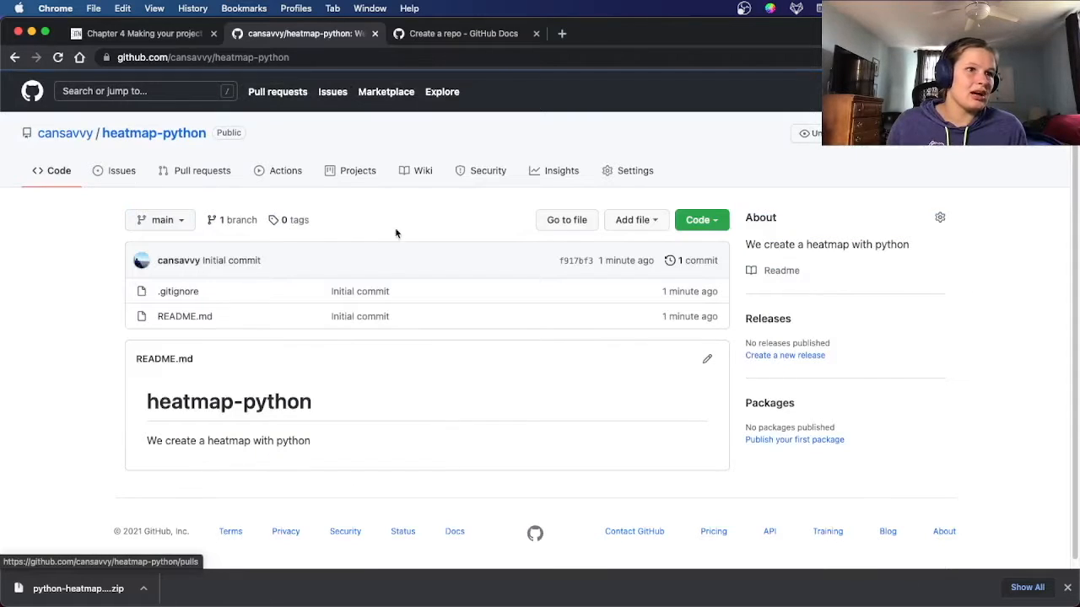
click(711, 221)
click(711, 186)
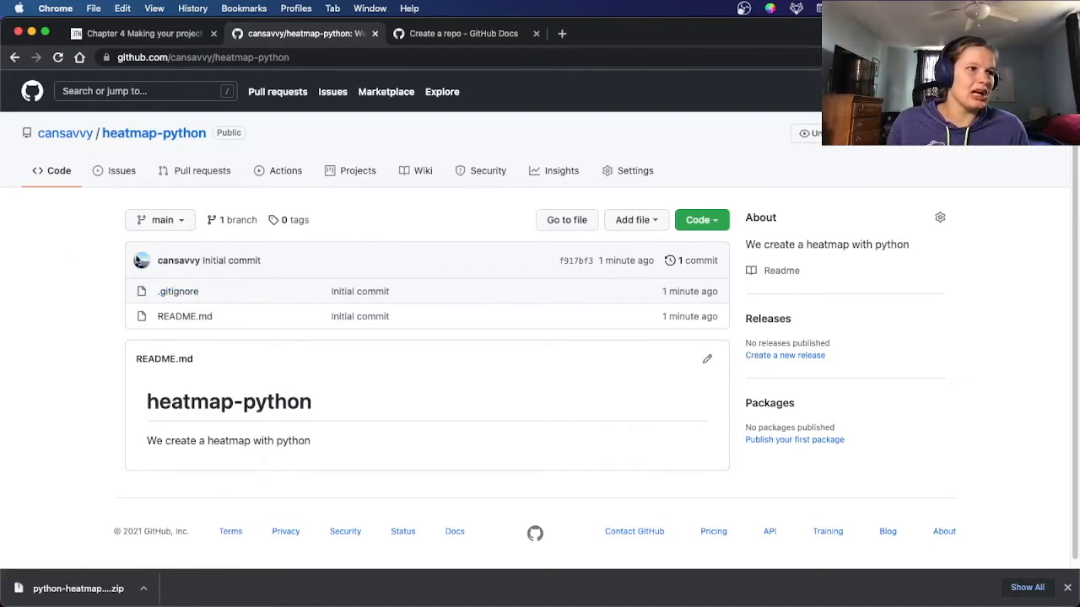
click(654, 220)
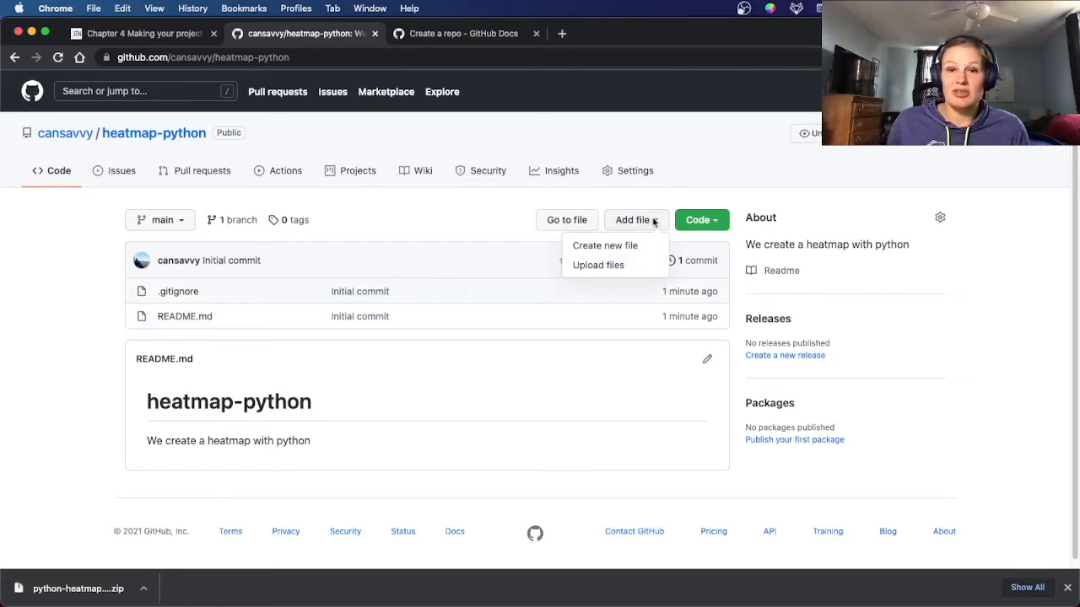
click(642, 267)
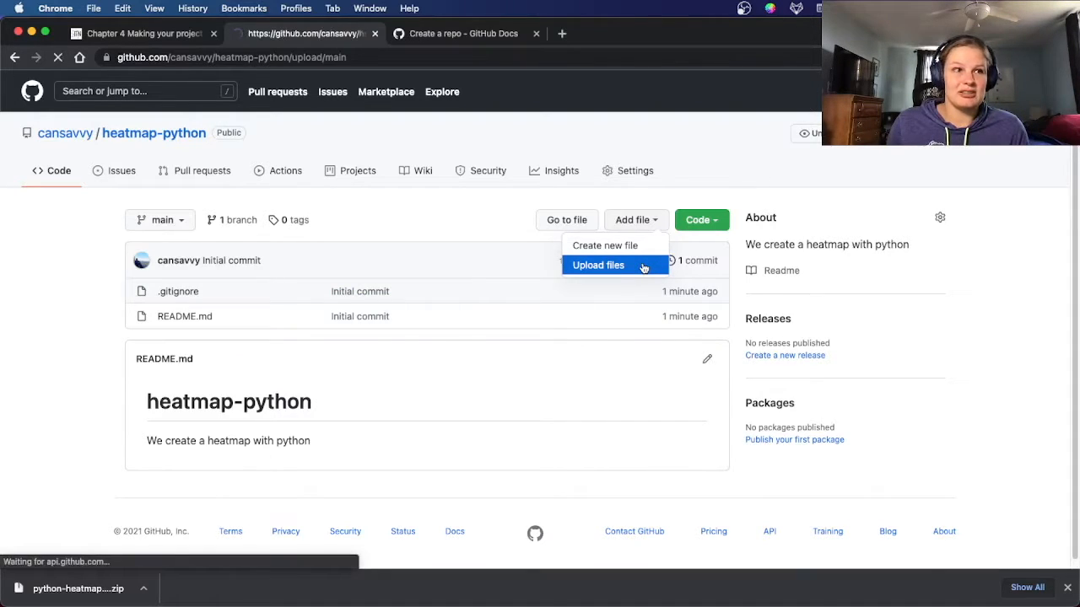
Return to the repository's file overview and reopen the file upload page.
click(55, 173)
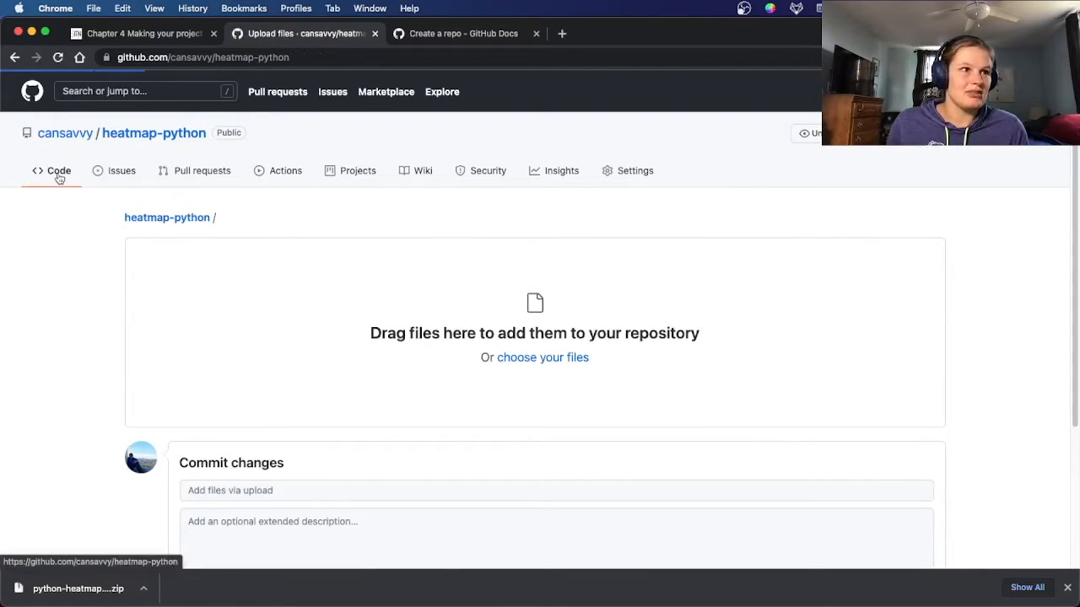
click(653, 221)
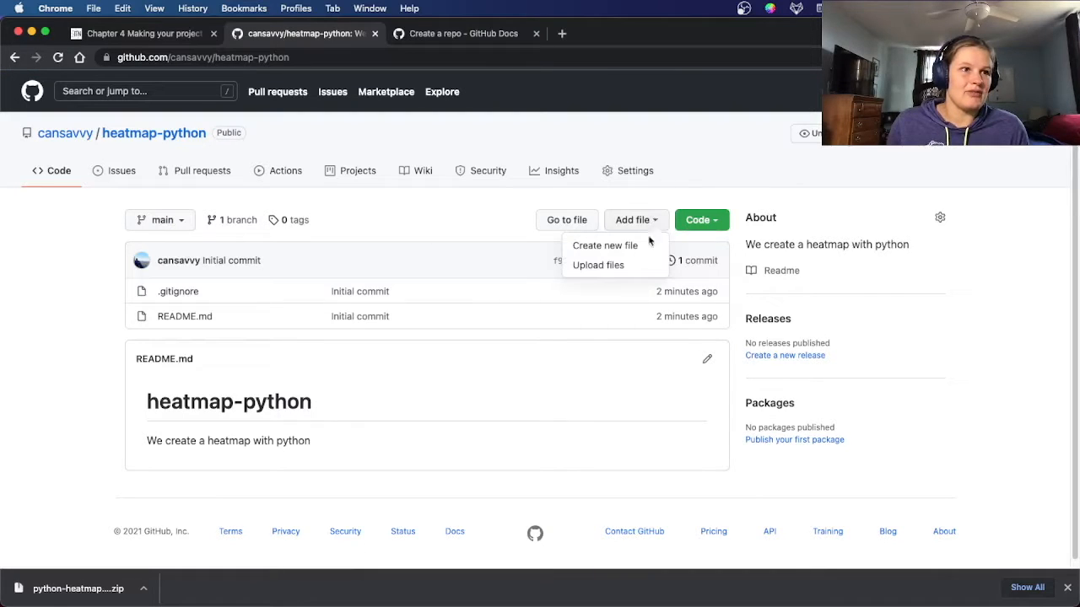
click(641, 267)
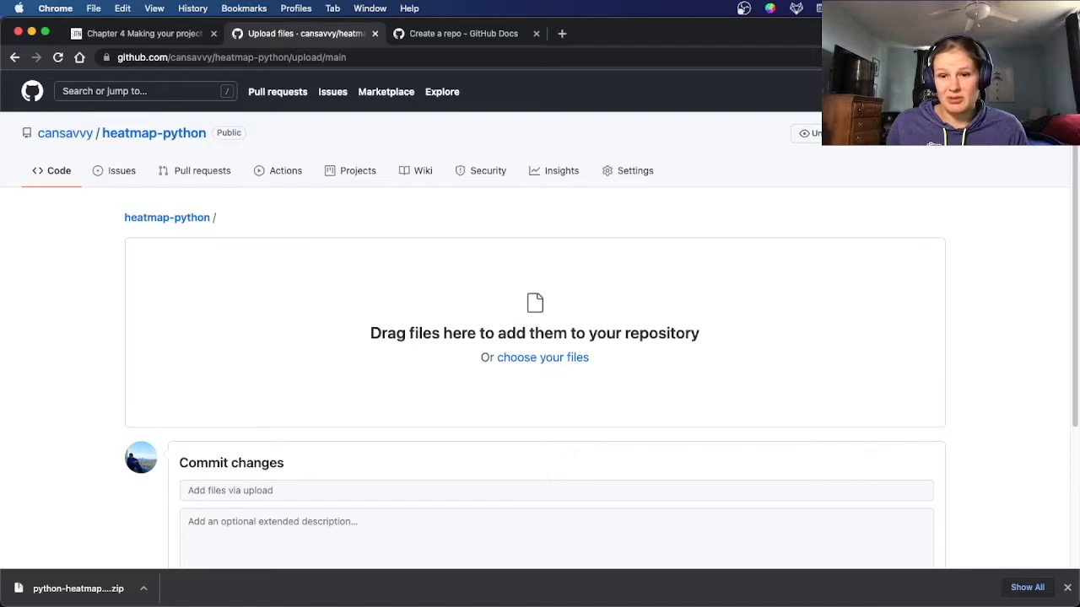
Switch to Finder and add make_heatmap.py and the plots and raw-data folders from python-heatmap-chapt-4 to the GitHub upload area.
key(super+Tab)
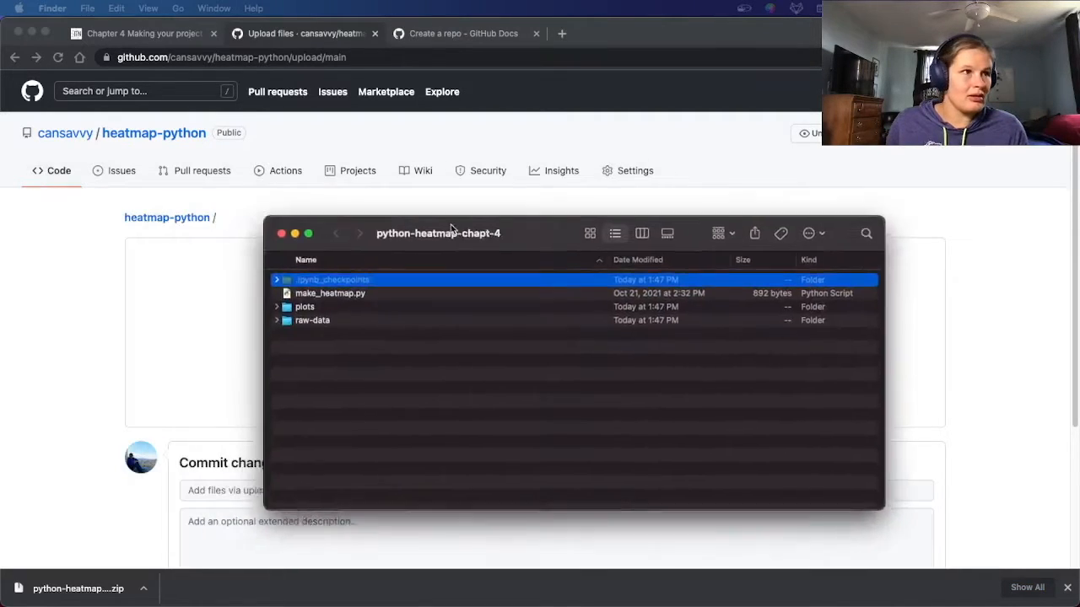
drag(391, 236, 815, 153)
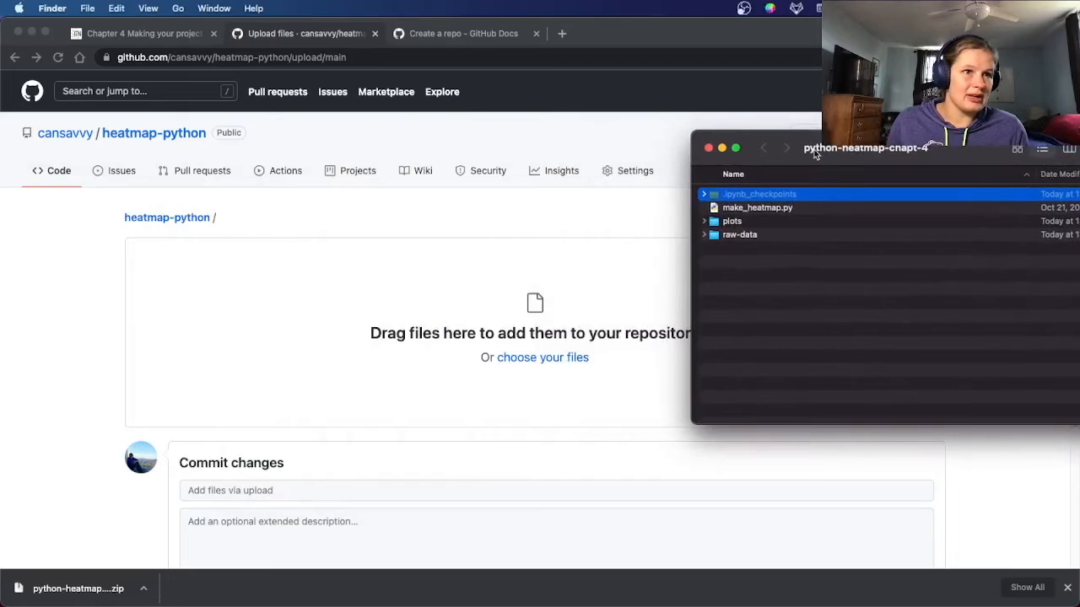
click(727, 208)
shift+click(738, 235)
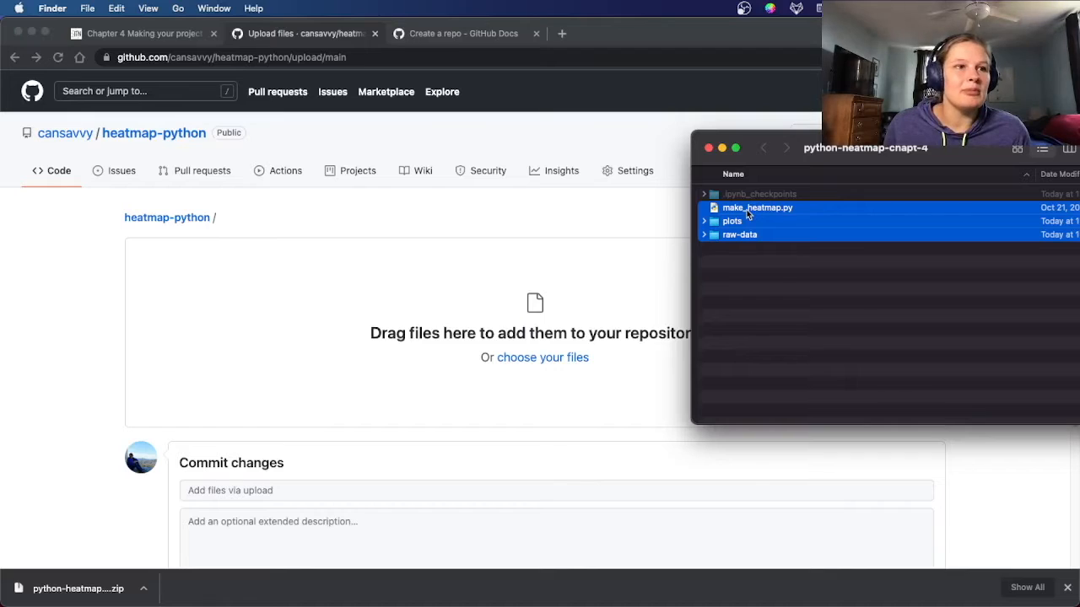
drag(748, 214, 414, 350)
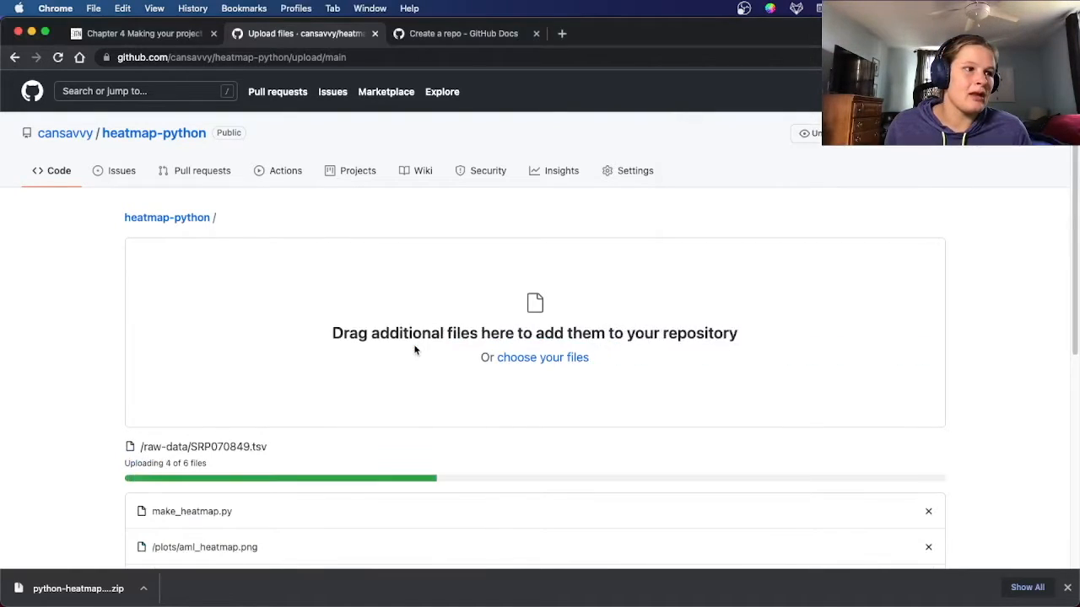
Review the uploaded file list and commit the files directly to the main branch with the message "Adding my first files".
scroll(85, 407, down, 5)
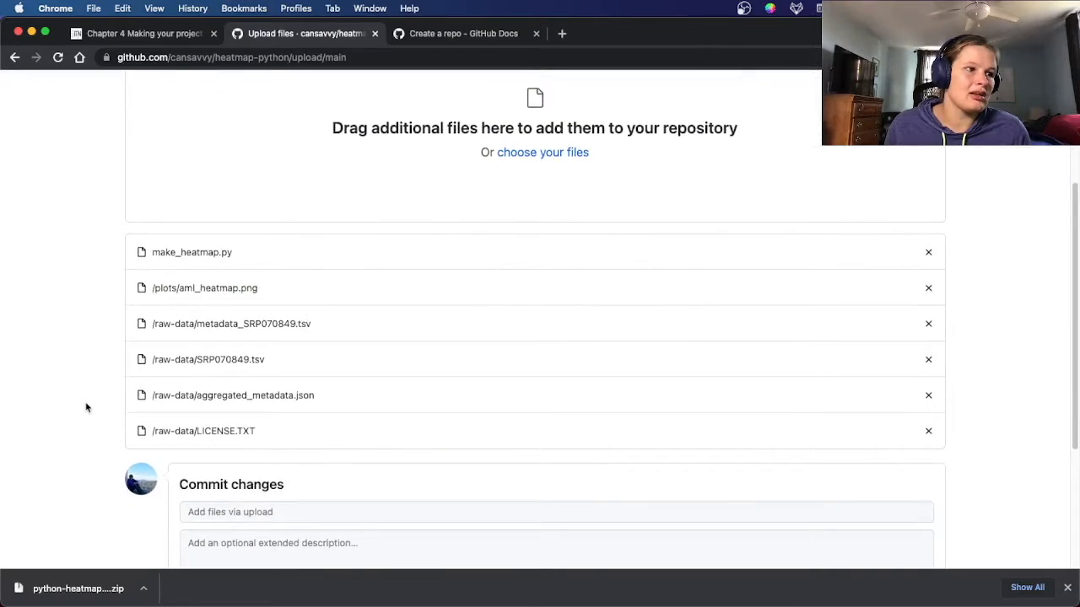
scroll(85, 408, up, 3)
scroll(85, 408, down, 4)
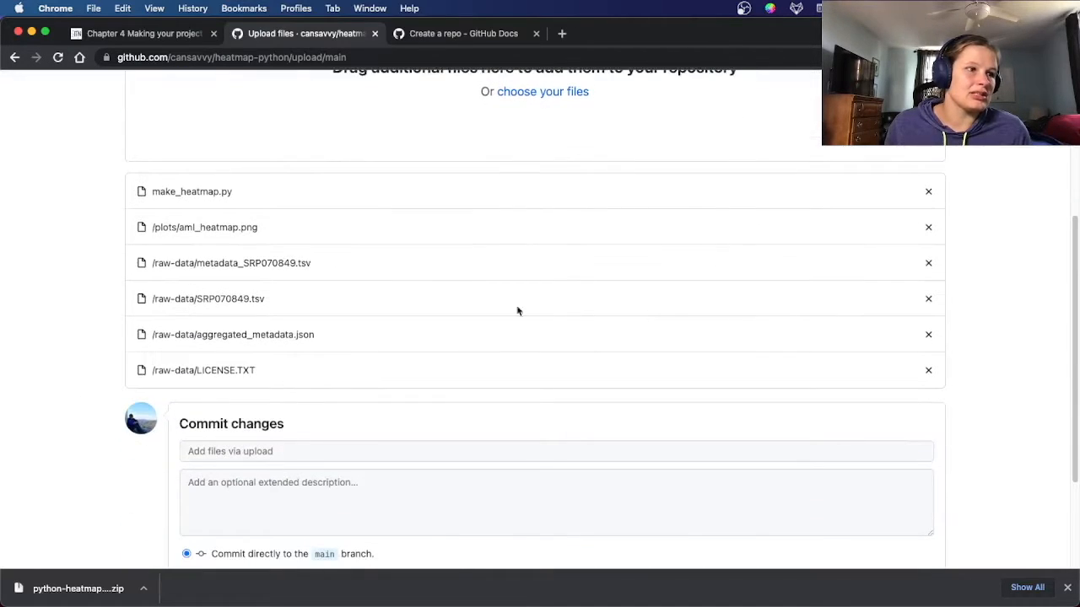
scroll(403, 323, down, 3)
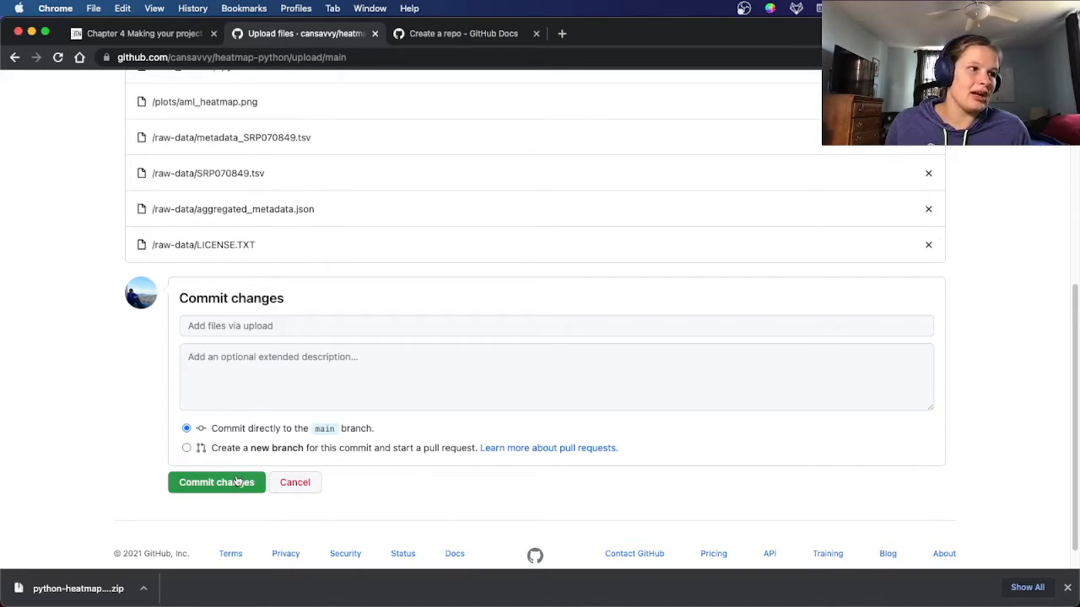
click(246, 326)
text(Adddii)
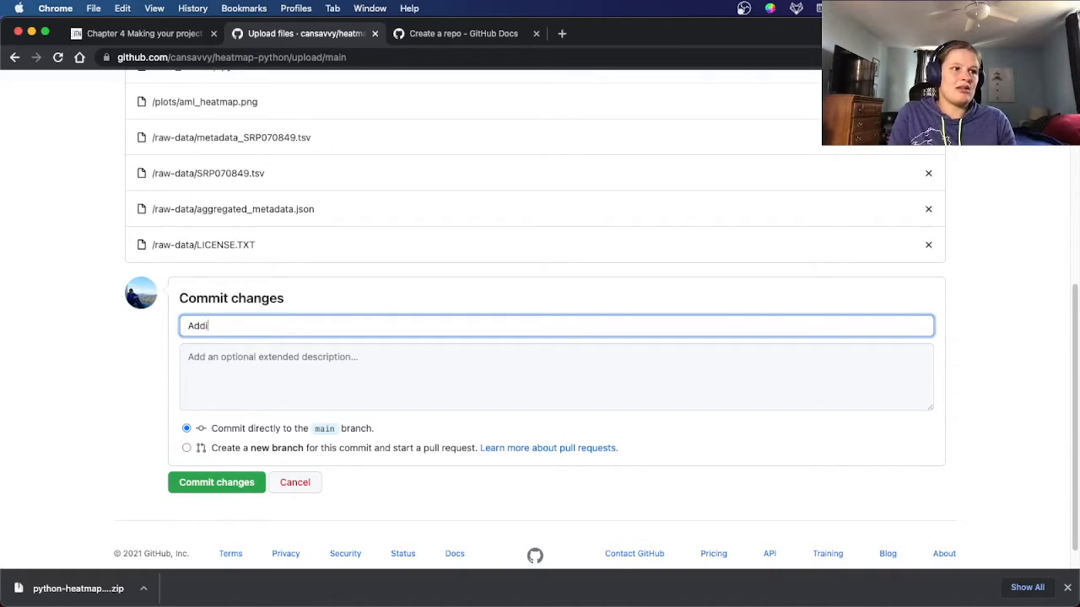
text(ng my first files)
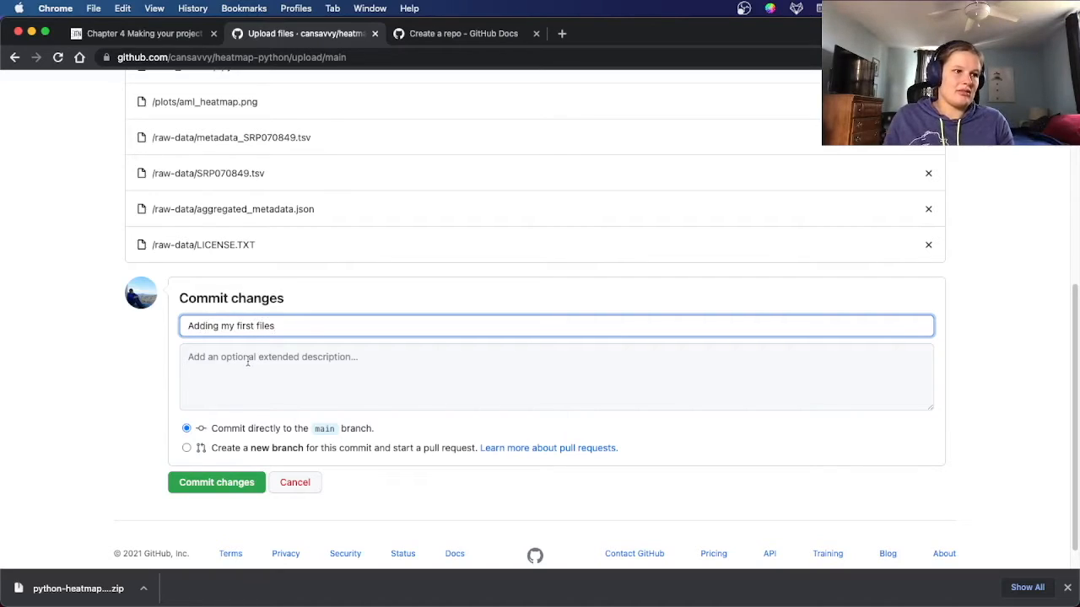
click(213, 481)
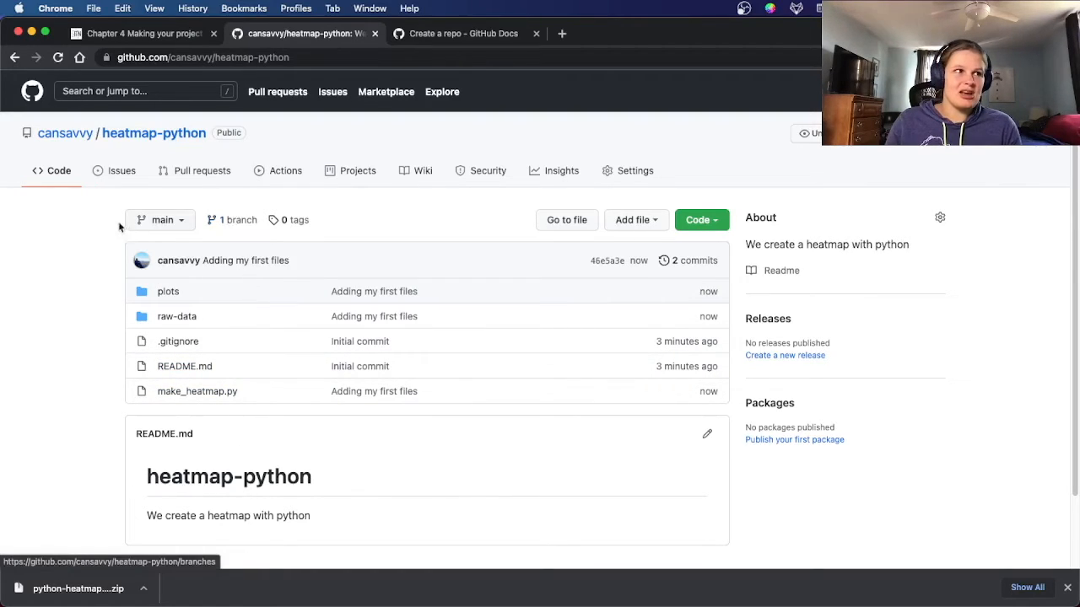
Select the heatmap-python repository's web address and switch away from the browser.
click(269, 56)
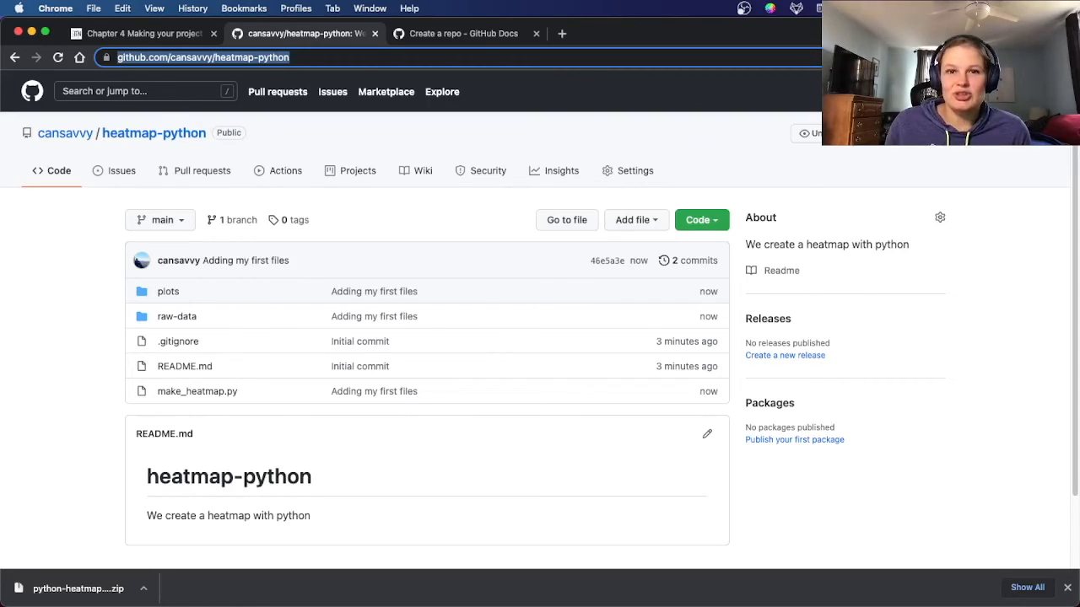
key(super+Tab)
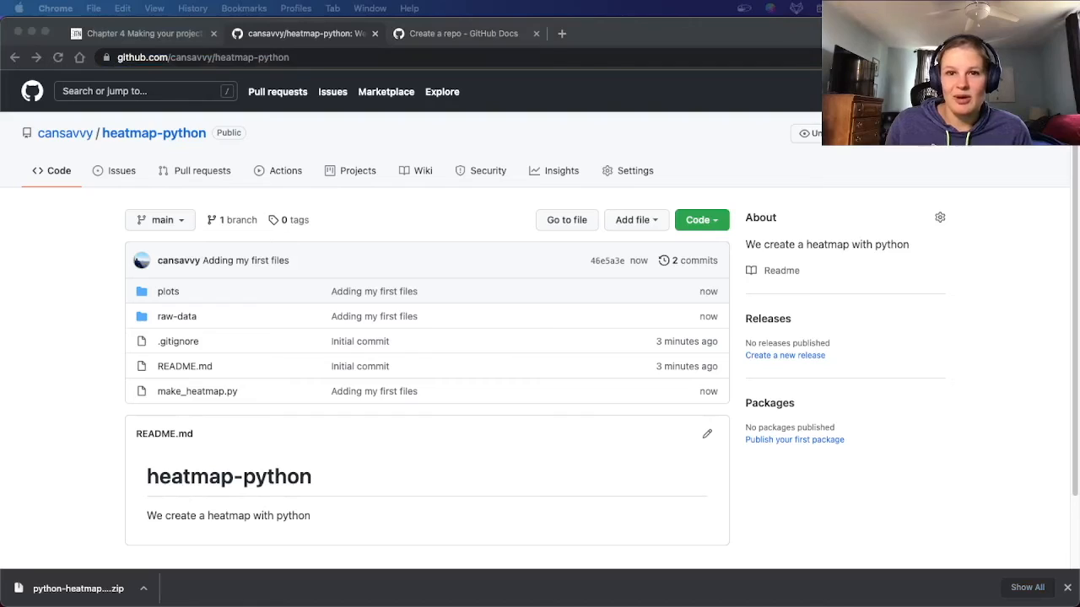